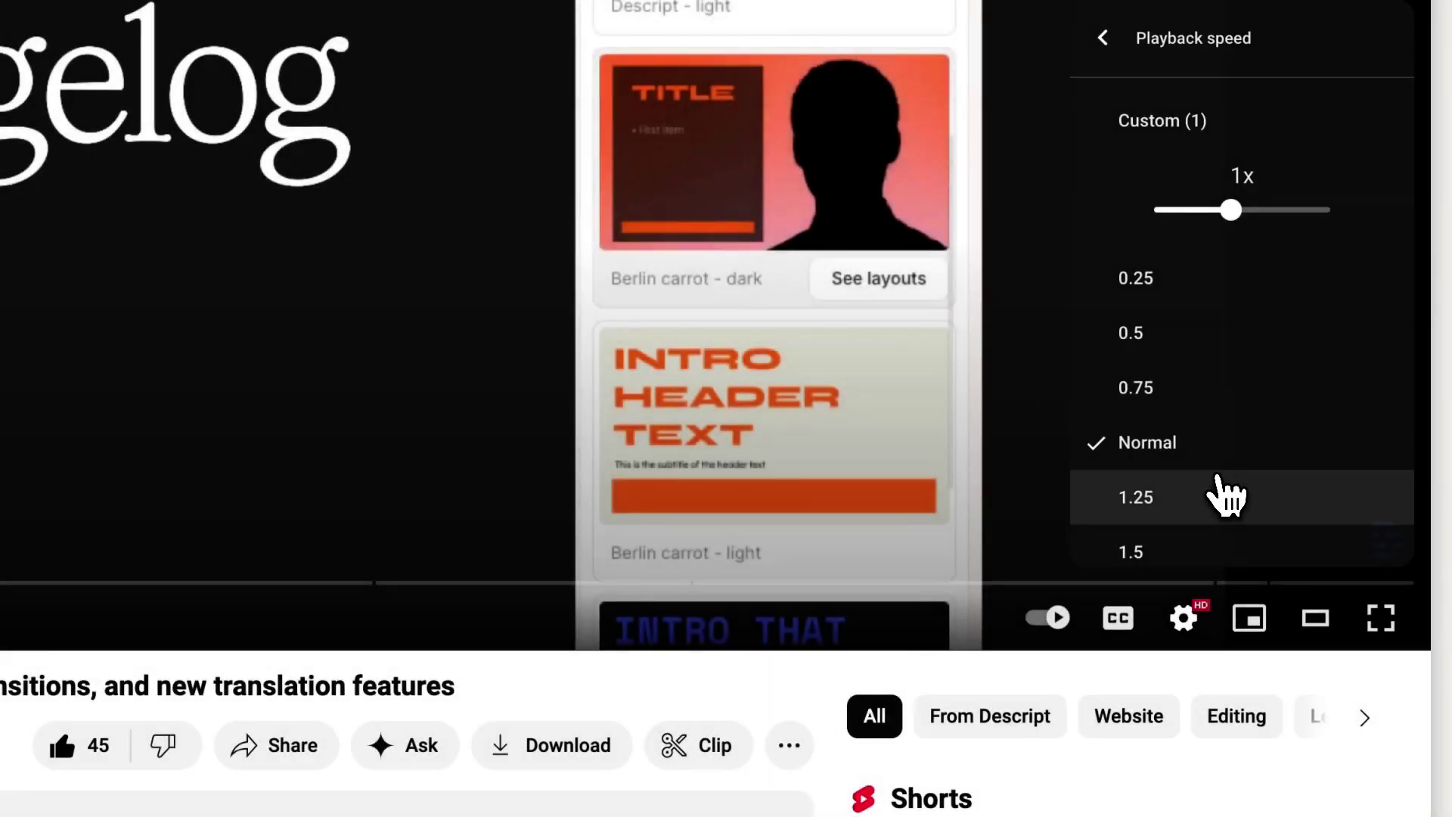
Set the YouTube video's playback speed to 1.5 and close the settings menu
{"action": "scroll", "coordinate": [1154, 541], "scroll_direction": "down", "scroll_amount": 1}
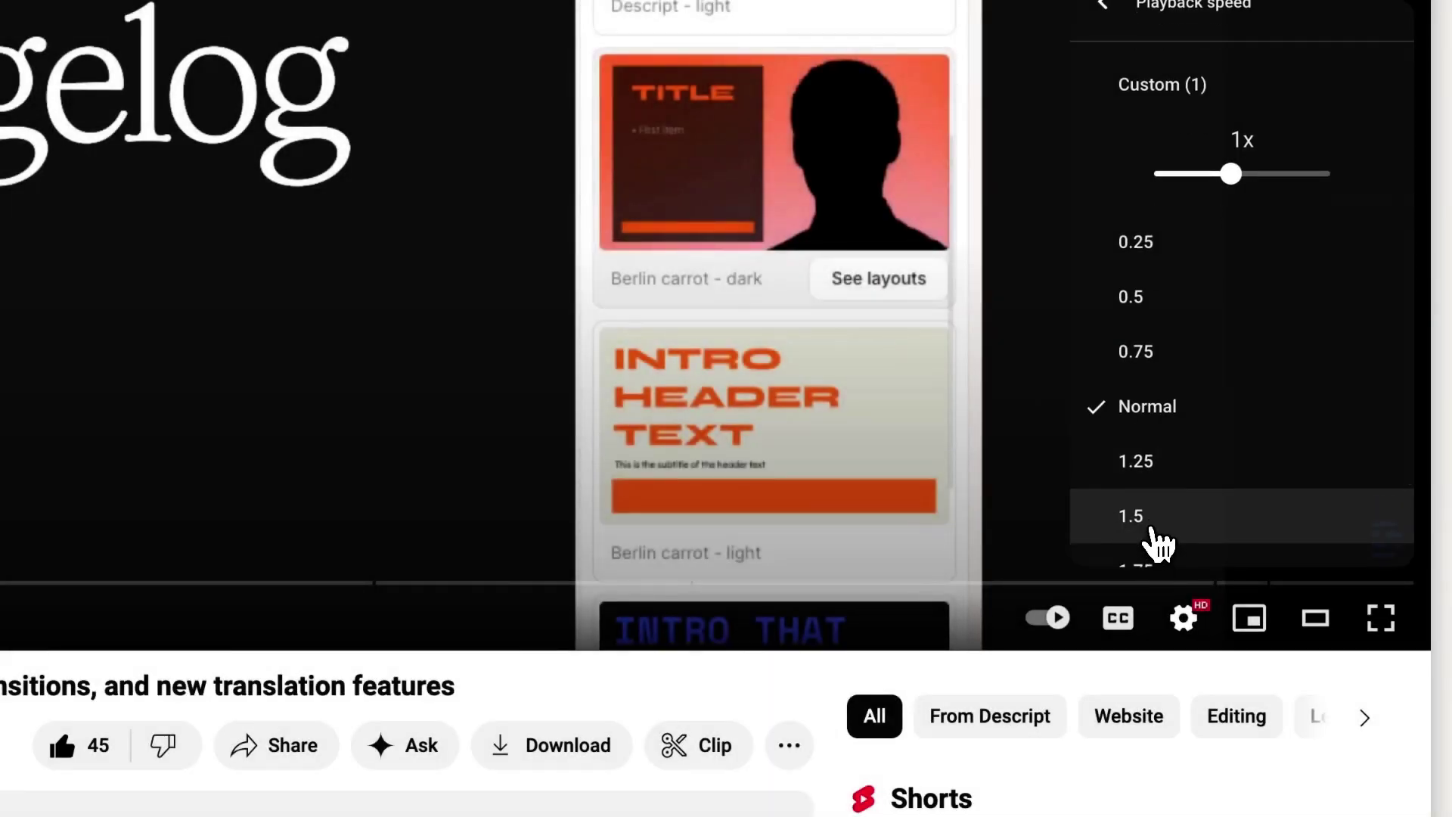
{"action": "left_click", "coordinate": [1152, 530]}
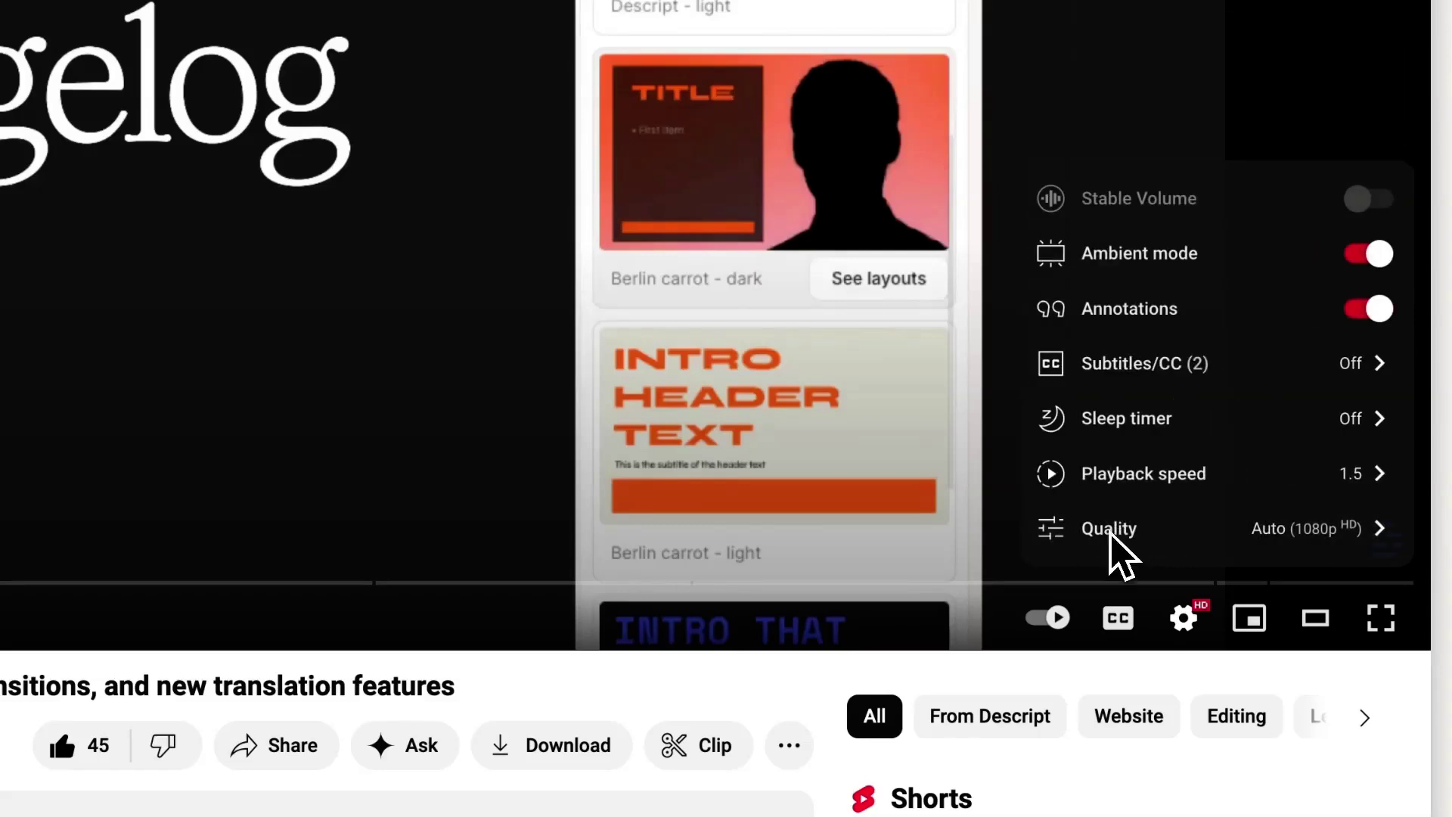
{"action": "left_click", "coordinate": [1188, 624]}
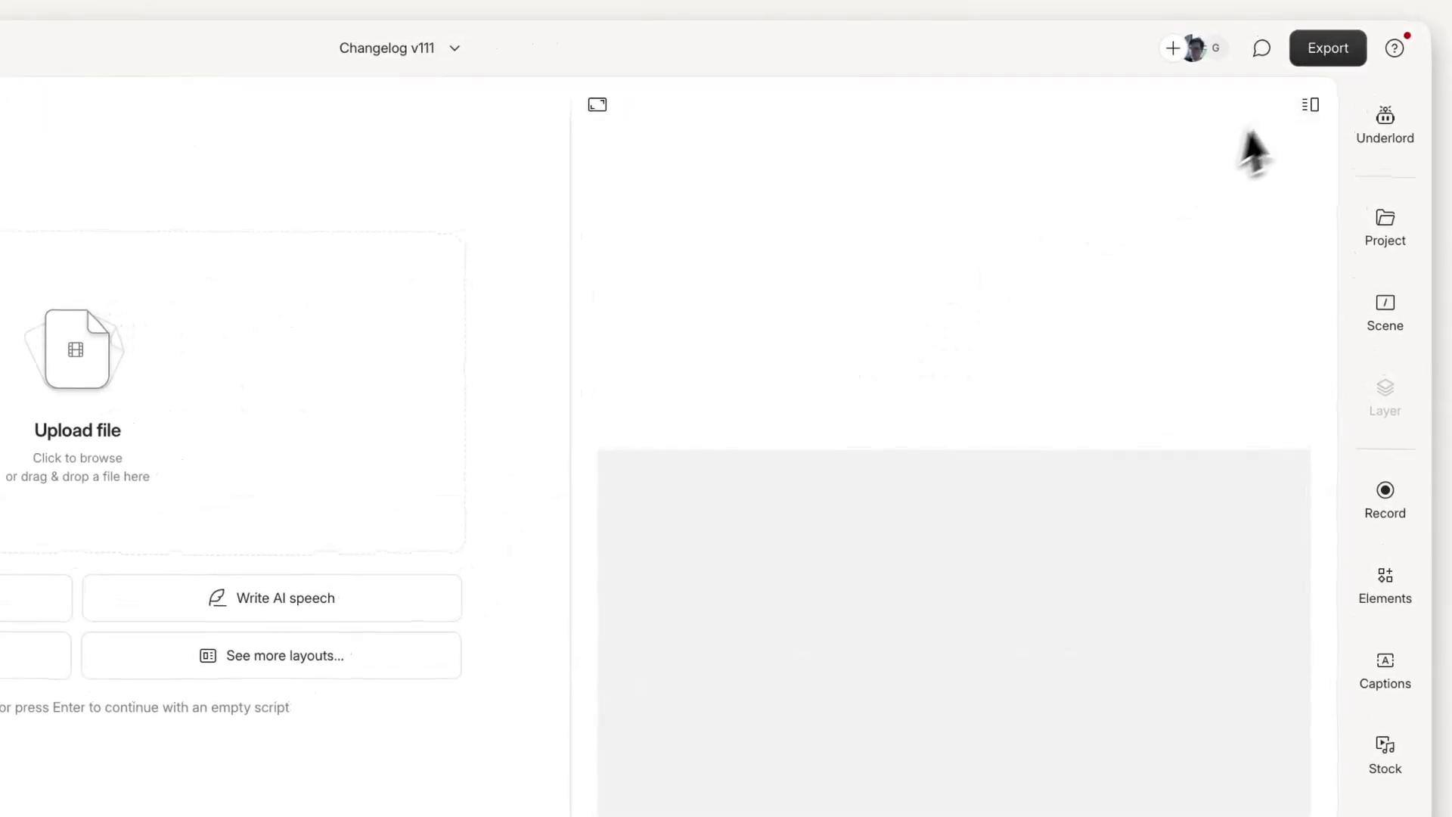
Open Descript's help menu, which shows app version 111.0.0
{"action": "left_click", "coordinate": [1394, 48]}
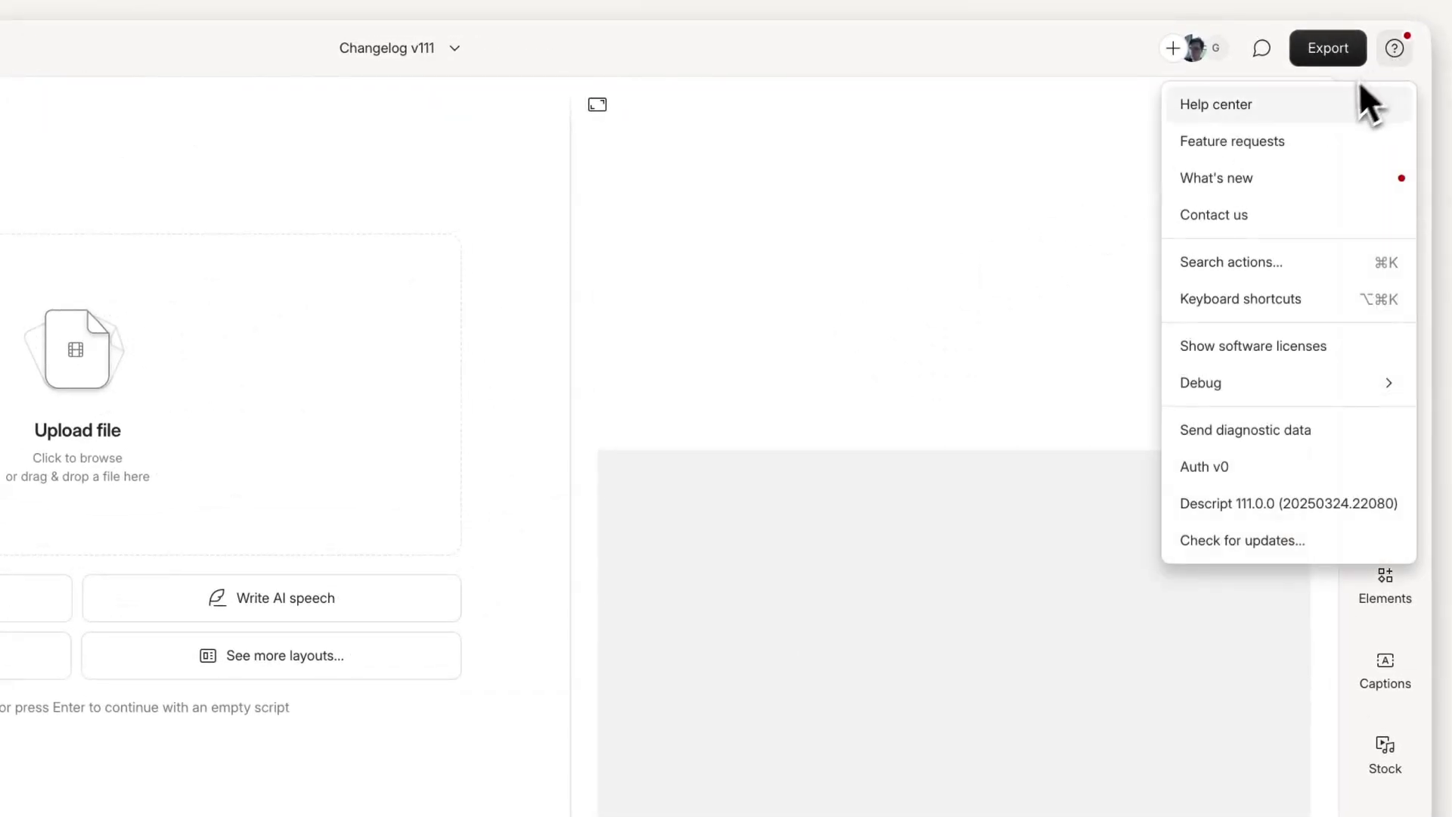
Open the What's new changelog and read down to the Release Version 110 notes
{"action": "left_click", "coordinate": [1244, 183]}
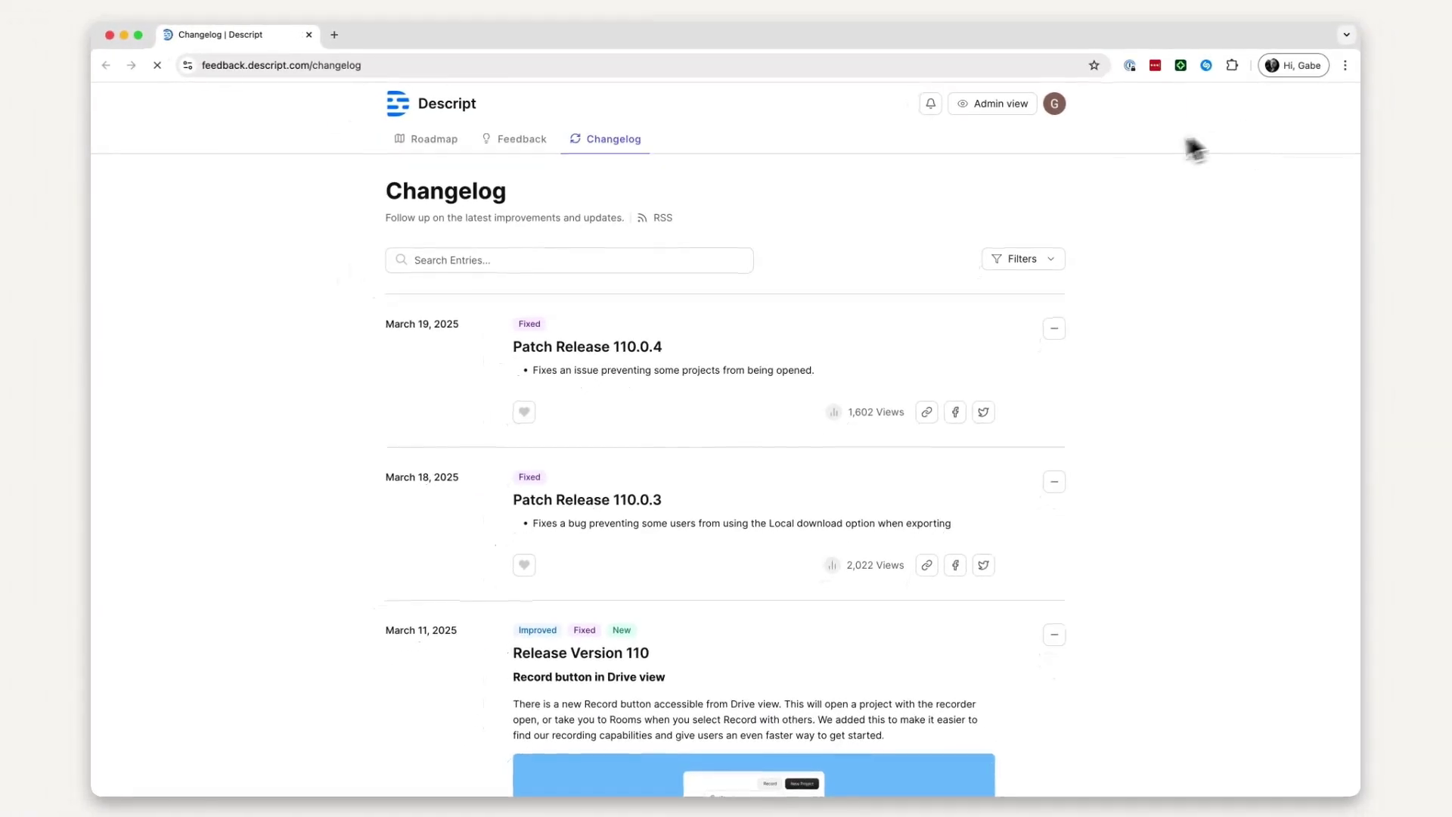
{"action": "scroll", "coordinate": [749, 310], "scroll_direction": "down", "scroll_amount": 5}
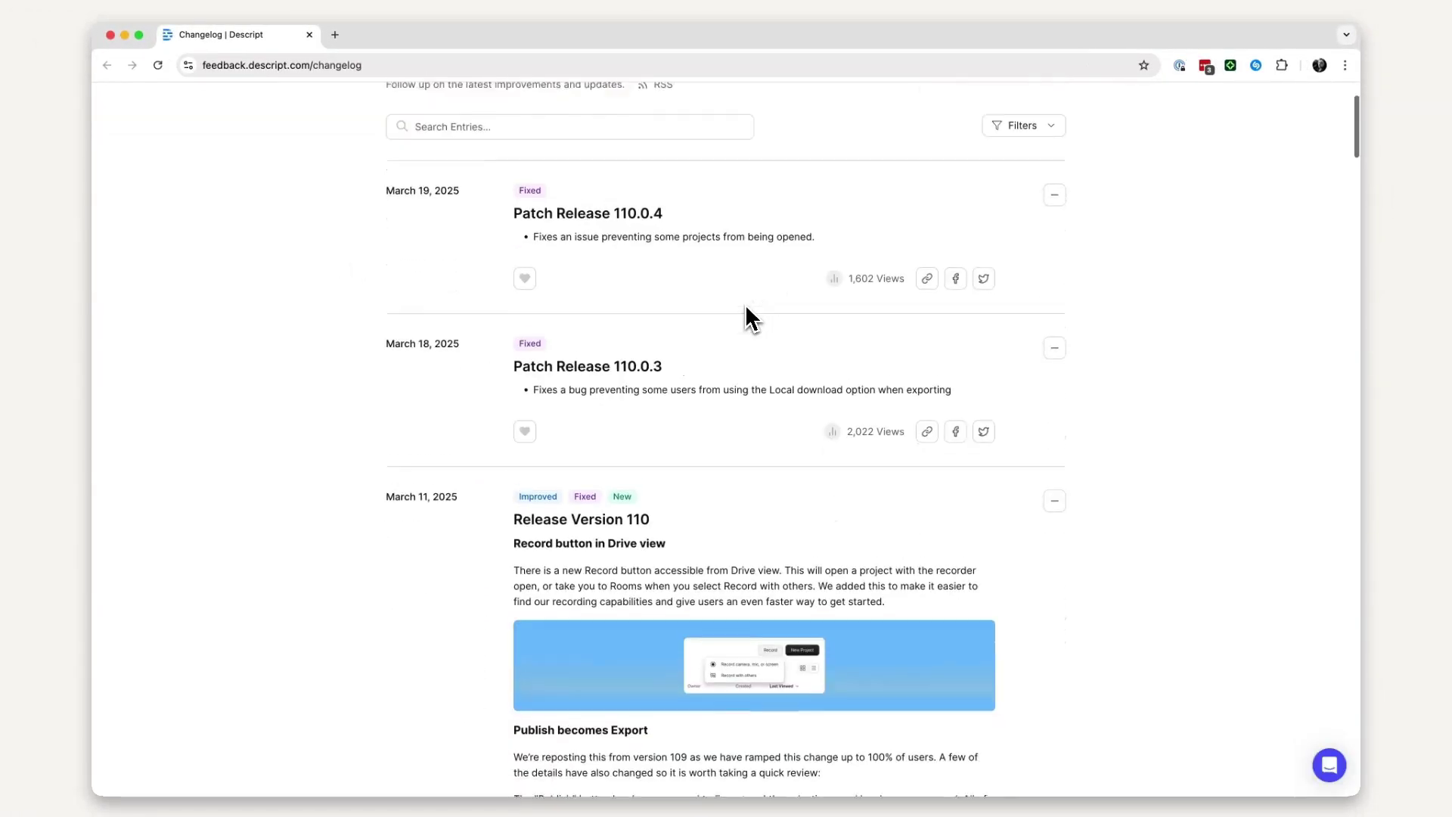
{"action": "scroll", "coordinate": [746, 306], "scroll_direction": "down", "scroll_amount": 11}
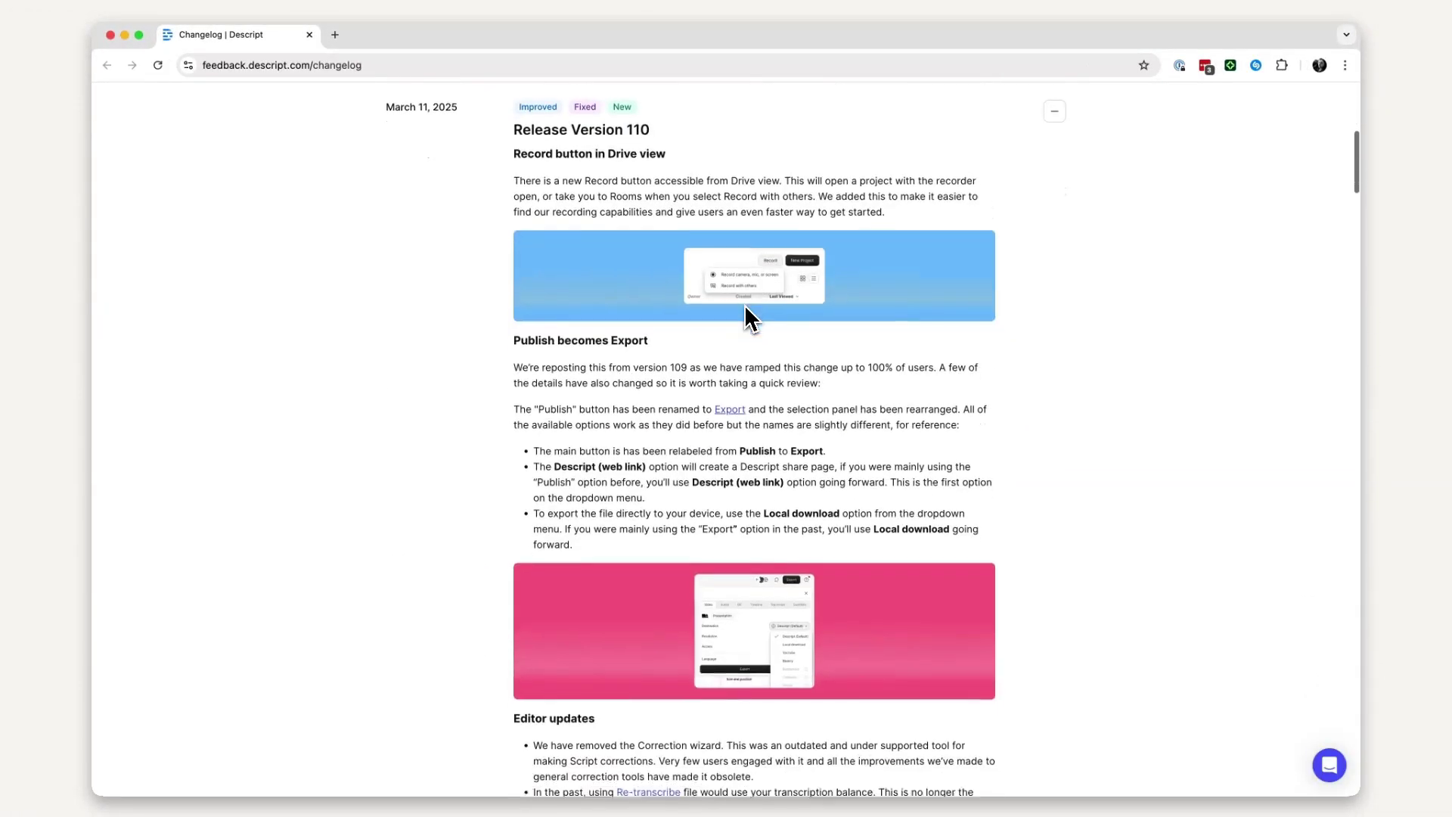
{"action": "scroll", "coordinate": [745, 304], "scroll_direction": "down", "scroll_amount": 9}
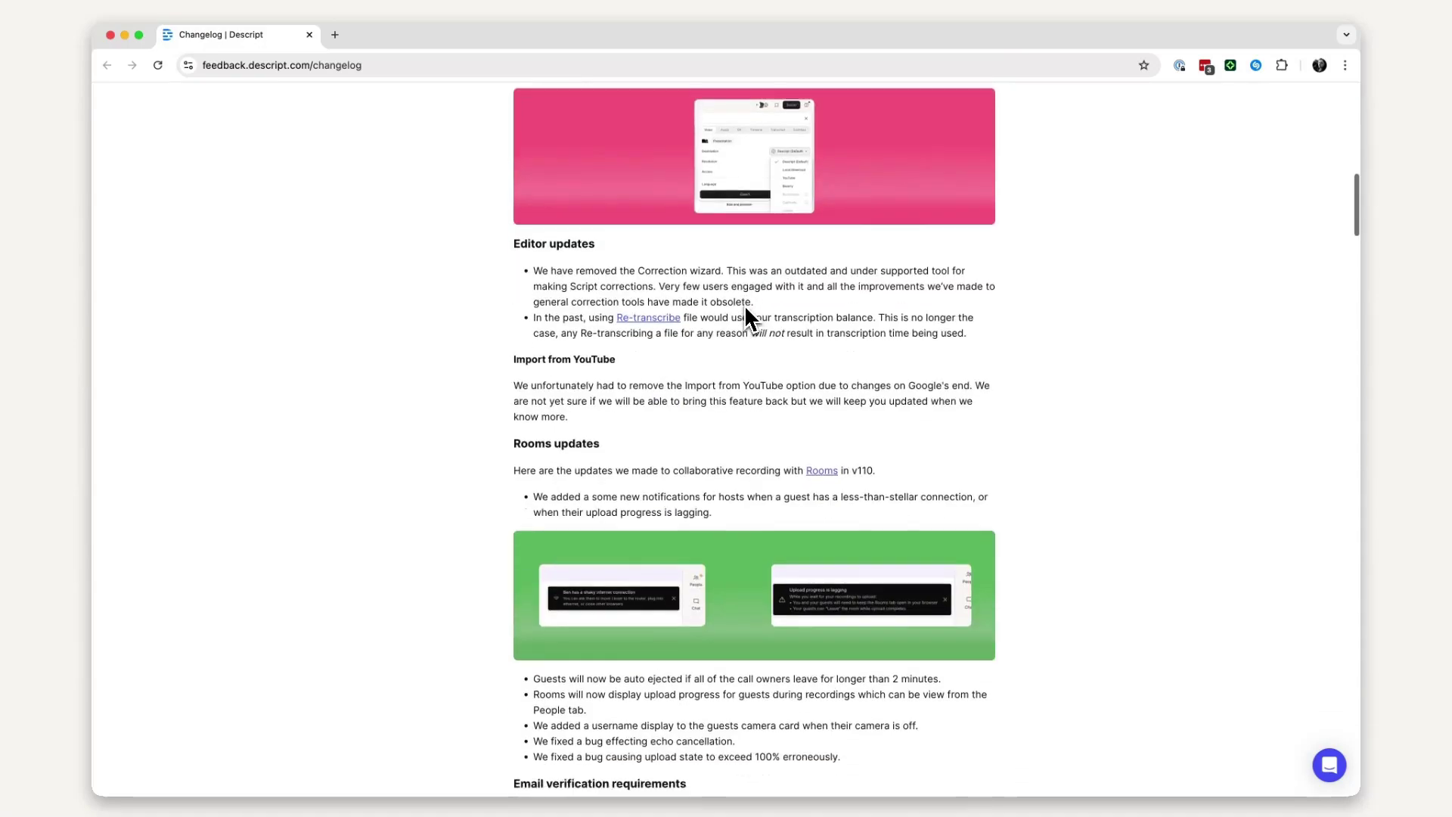
{"action": "scroll", "coordinate": [745, 310], "scroll_direction": "down", "scroll_amount": 7}
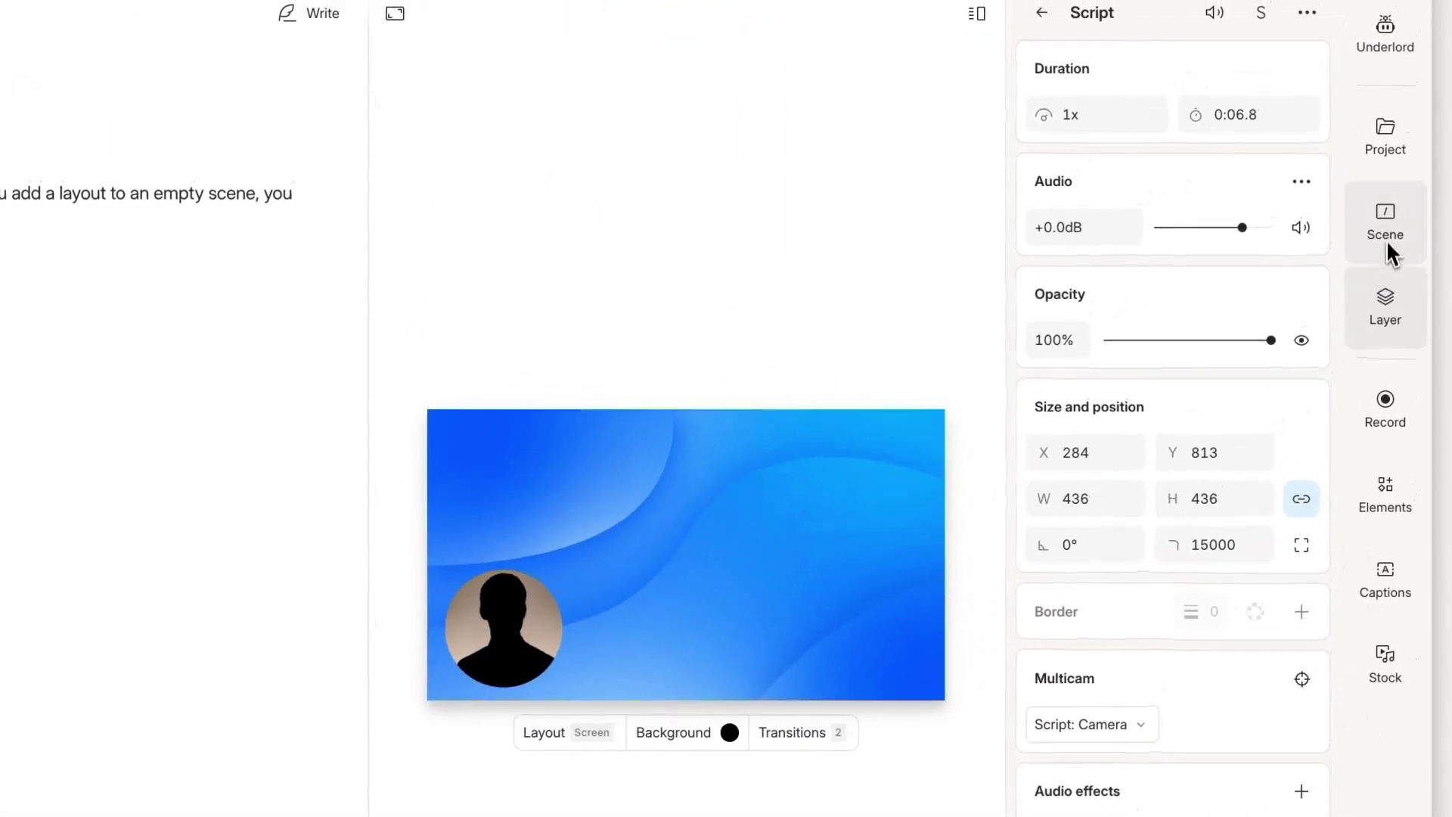
Inspect the scene's IN transition options, leaving Smart transition selected
{"action": "left_click", "coordinate": [1387, 224]}
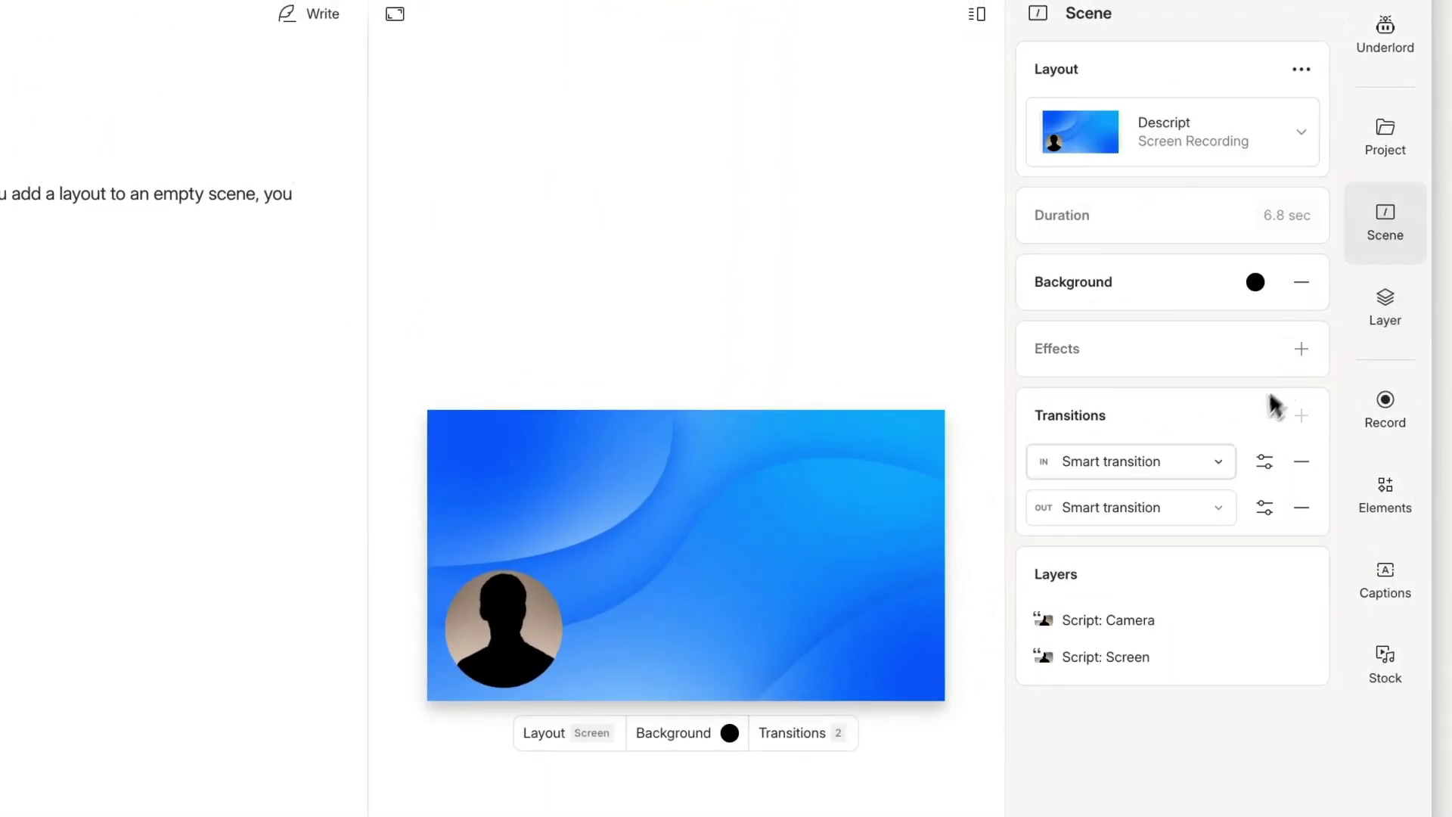
{"action": "left_click", "coordinate": [1231, 463]}
{"action": "mouse_move", "coordinate": [1228, 504]}
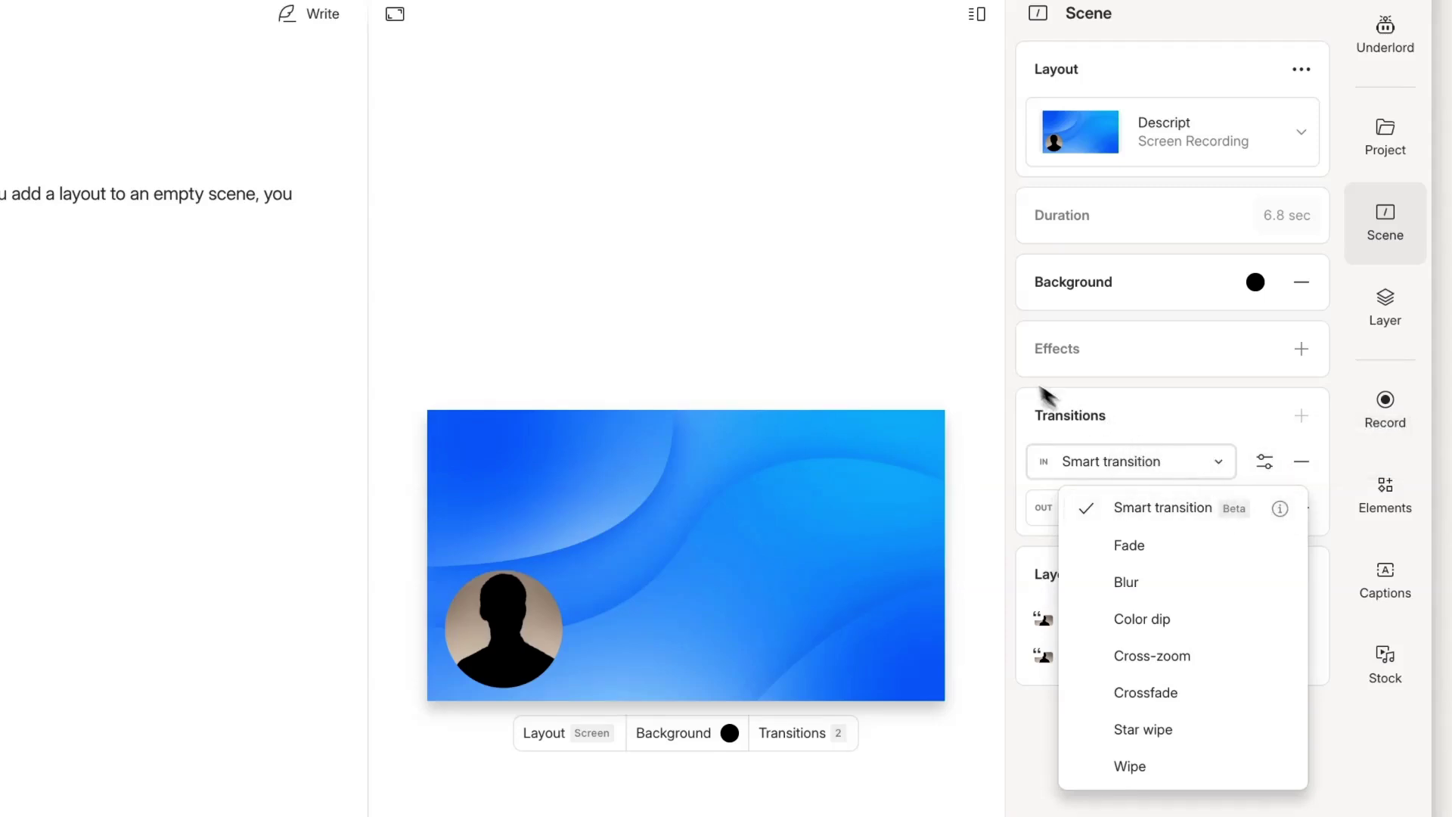
{"action": "left_click", "coordinate": [943, 337]}
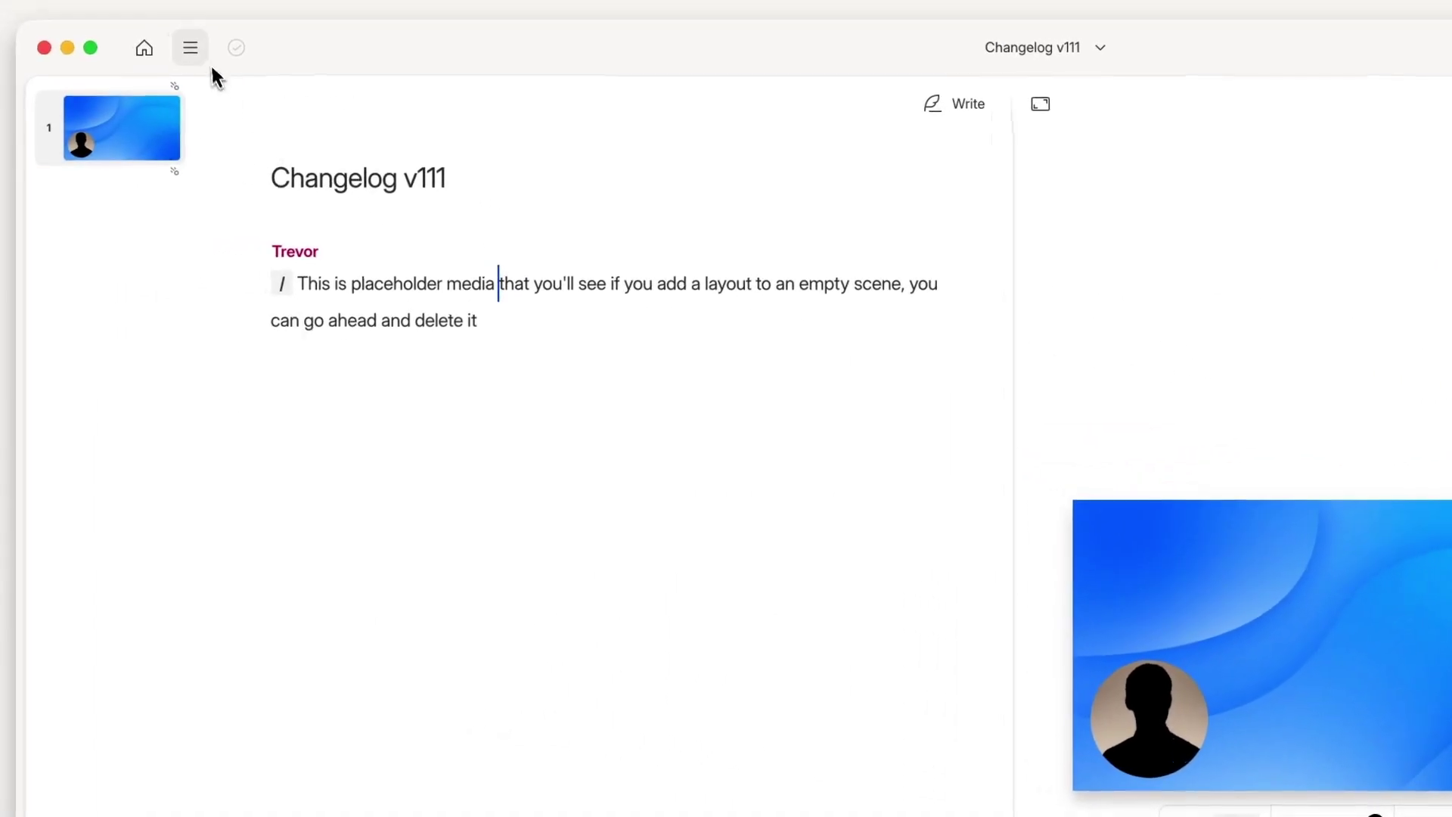
Turn off Apply Smart transitions to new scenes in the app Settings
{"action": "left_click", "coordinate": [196, 49]}
{"action": "left_click", "coordinate": [219, 456]}
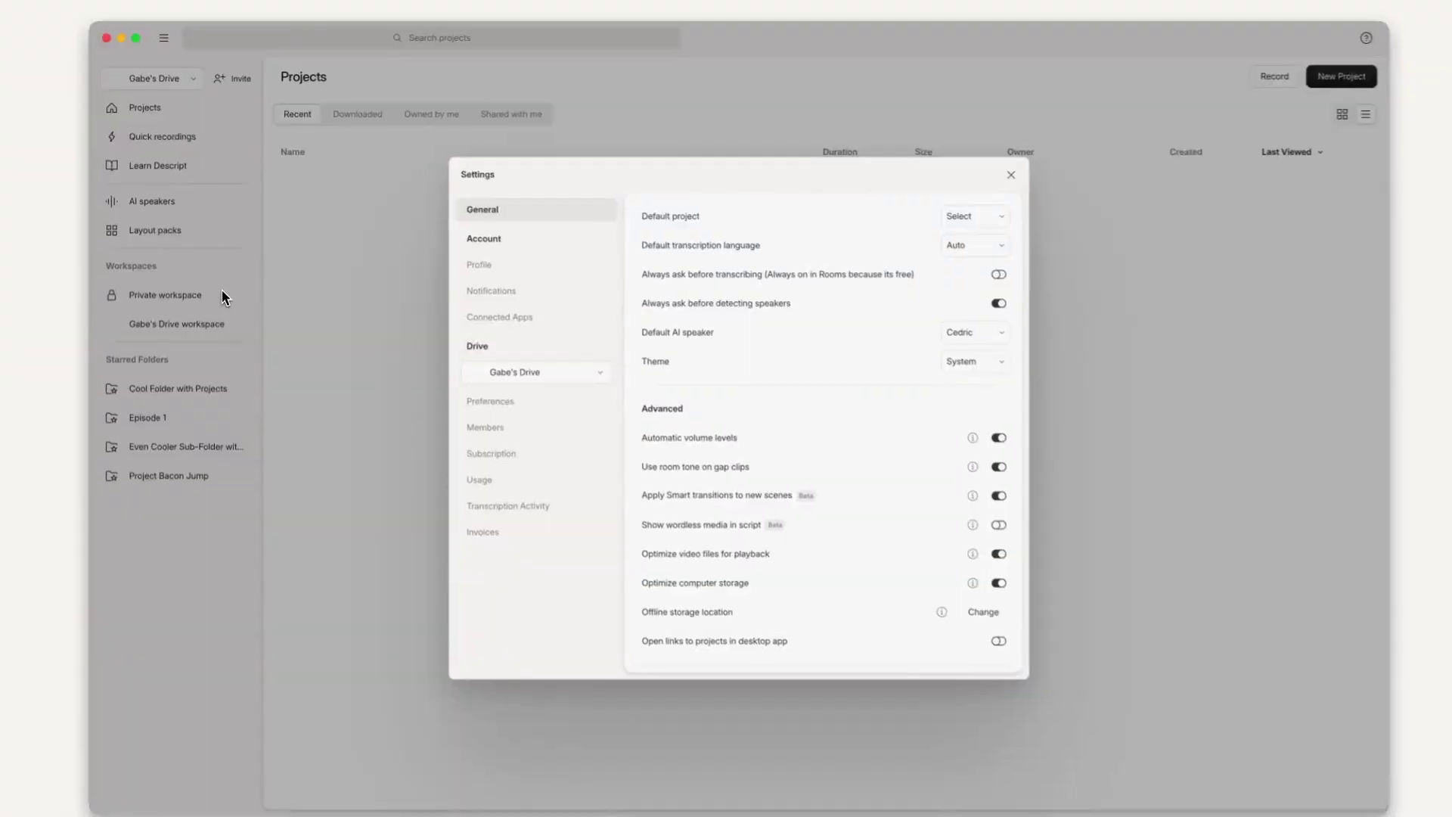
{"action": "scroll", "coordinate": [798, 333], "scroll_direction": "down", "scroll_amount": 3}
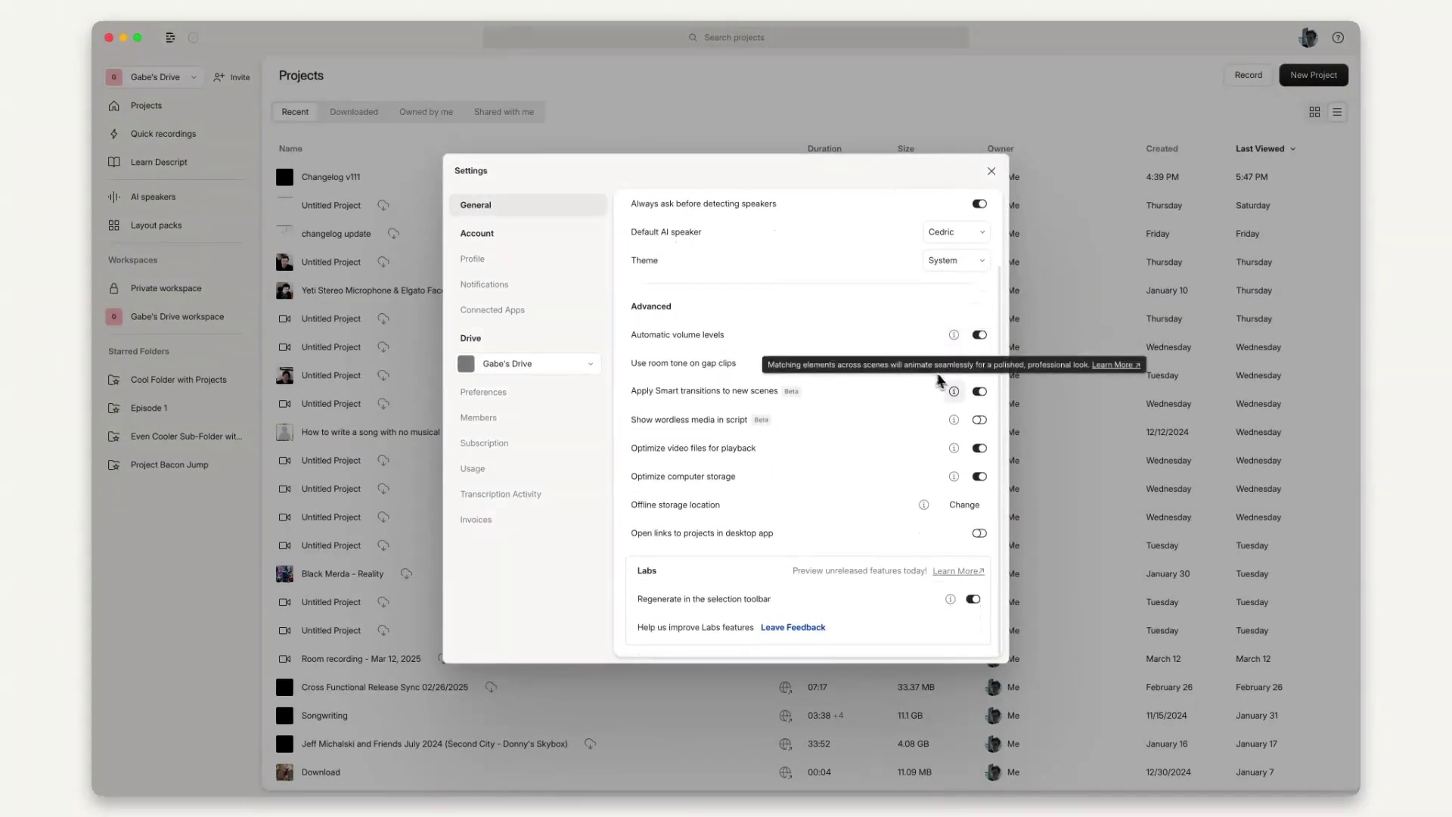
{"action": "left_click", "coordinate": [979, 392]}
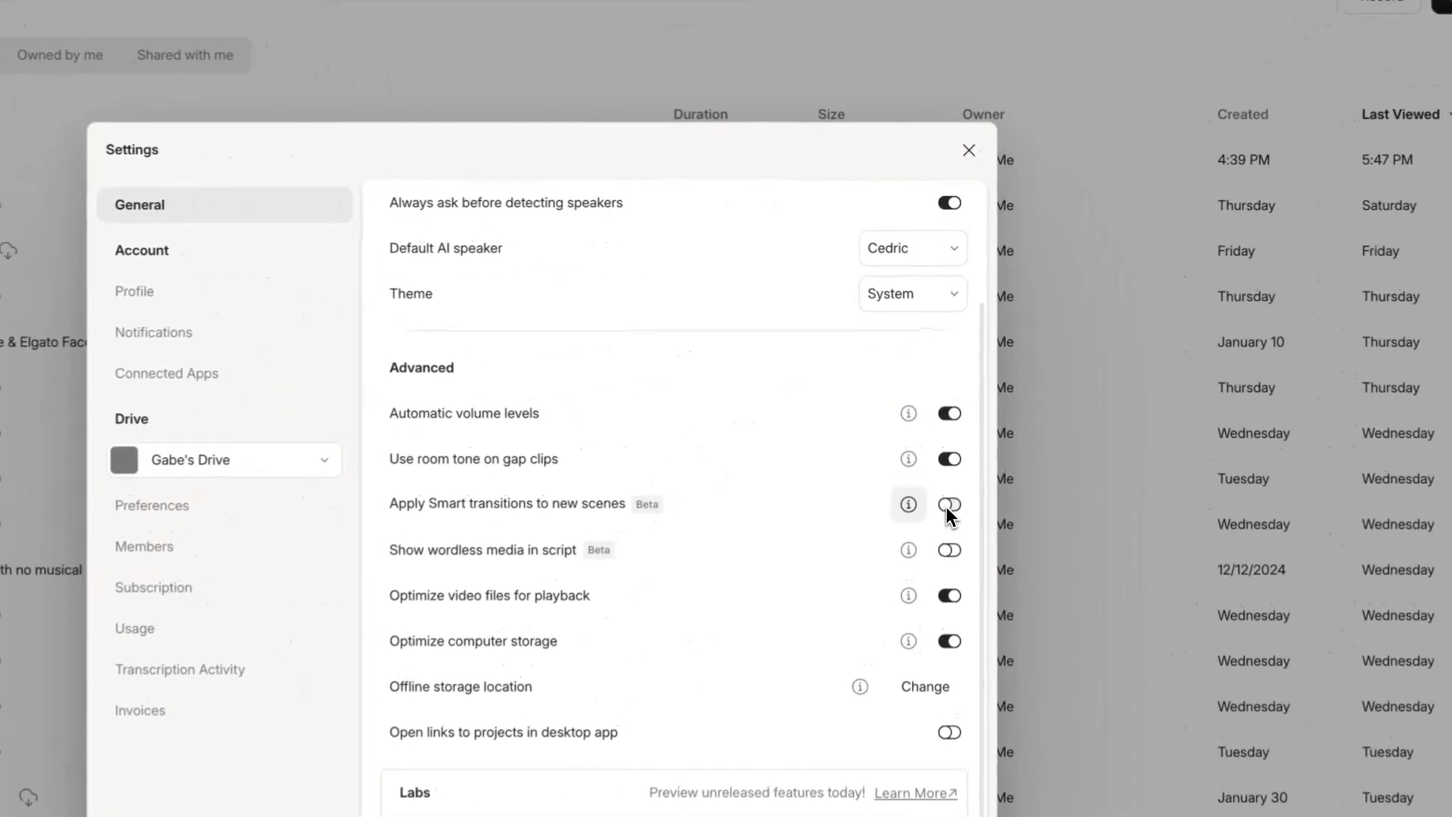
{"action": "left_click", "coordinate": [979, 393]}
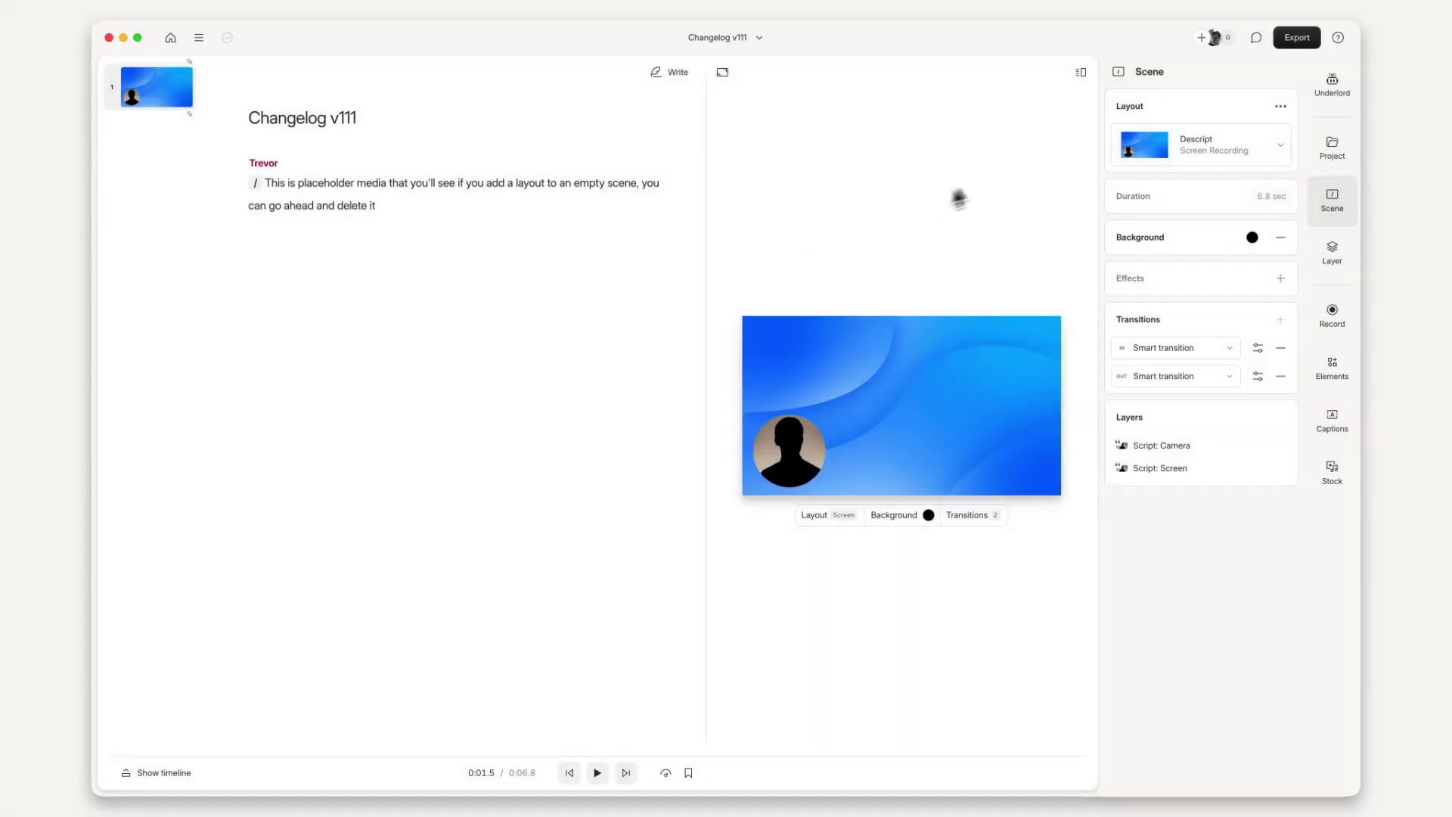
Review the Export panel's destinations and Audio and Subtitles tabs, ending on Video with Local export
{"action": "left_click", "coordinate": [1294, 41]}
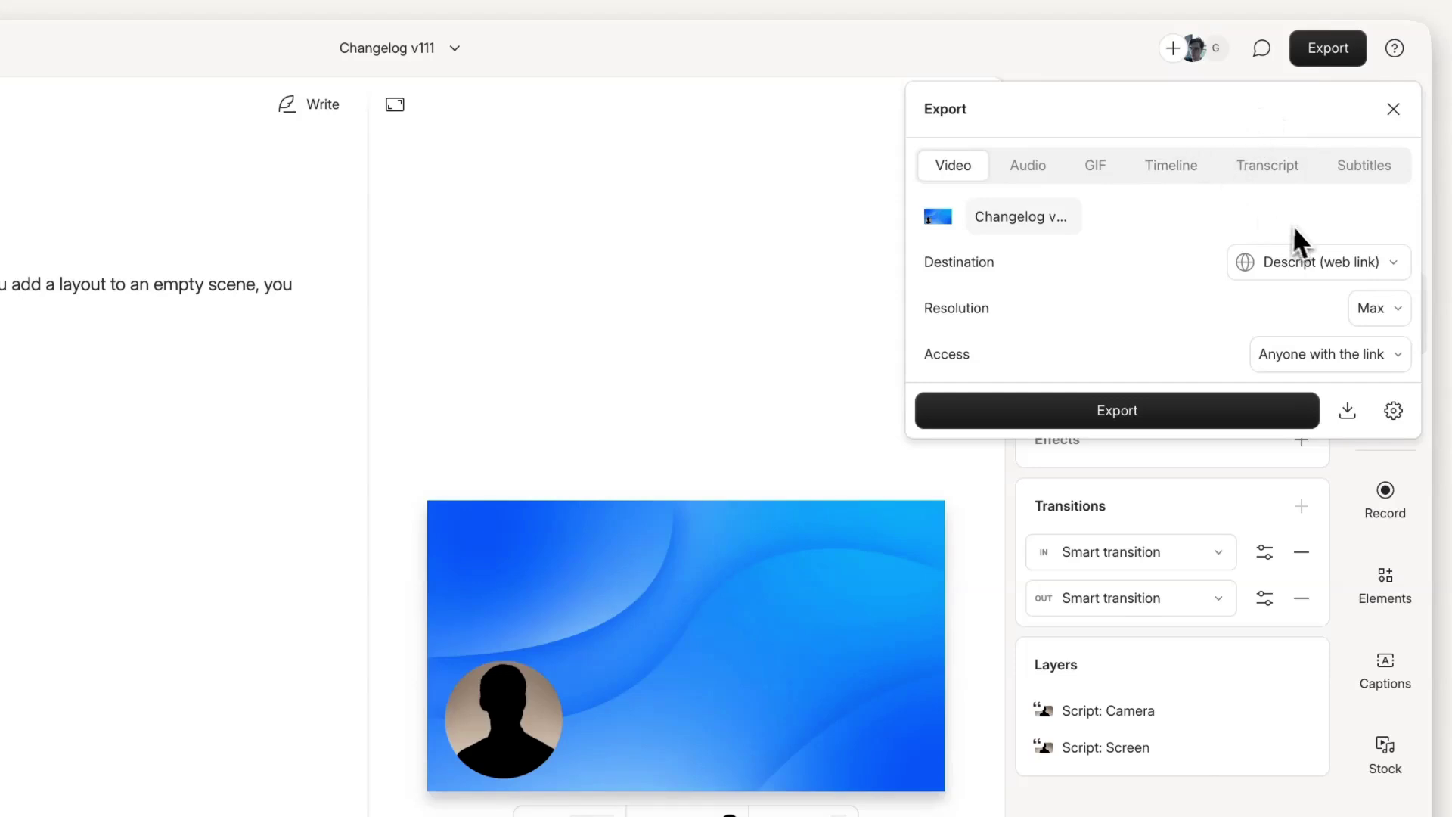
{"action": "left_click", "coordinate": [1327, 262]}
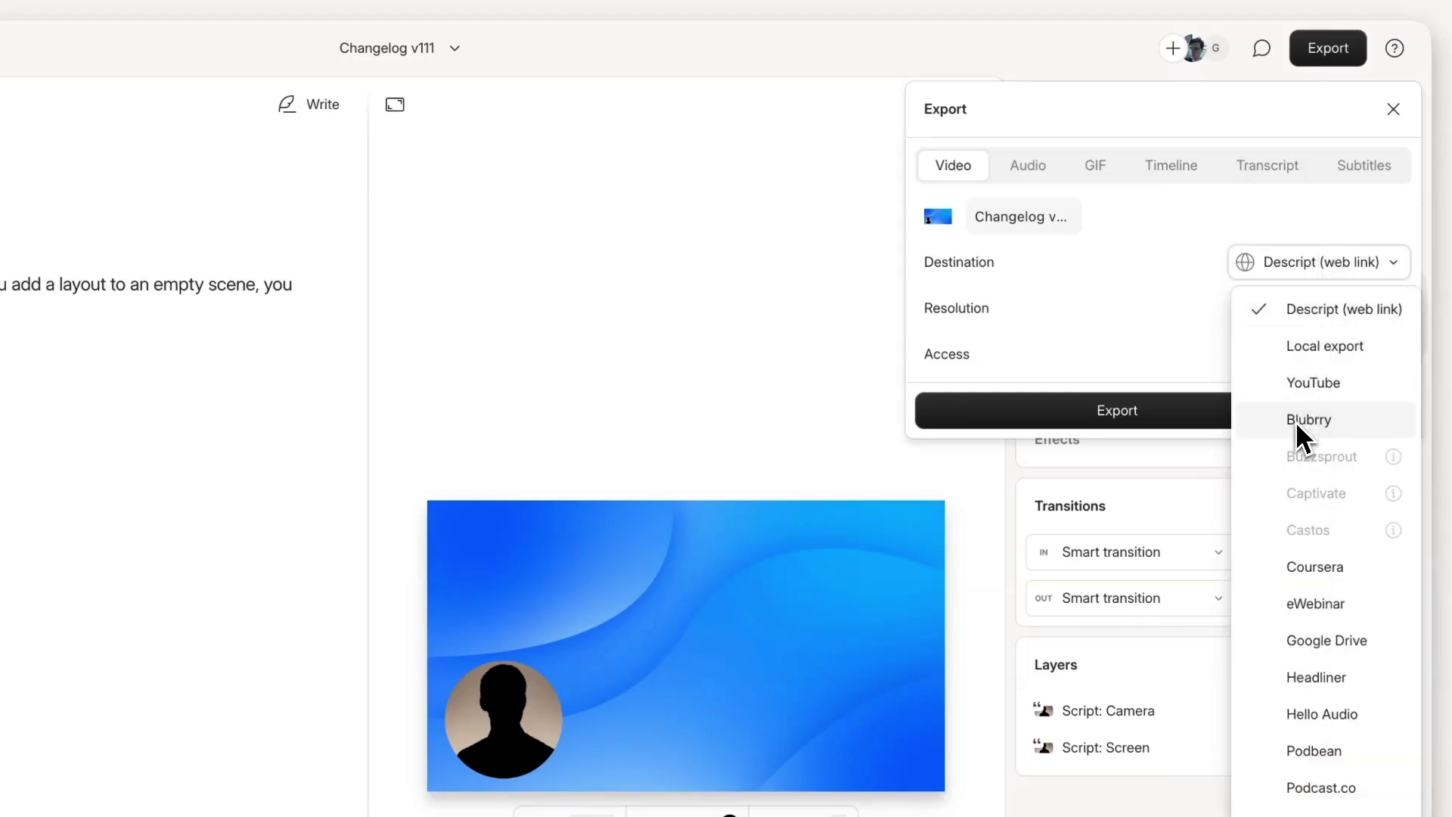
{"action": "left_click", "coordinate": [1155, 319]}
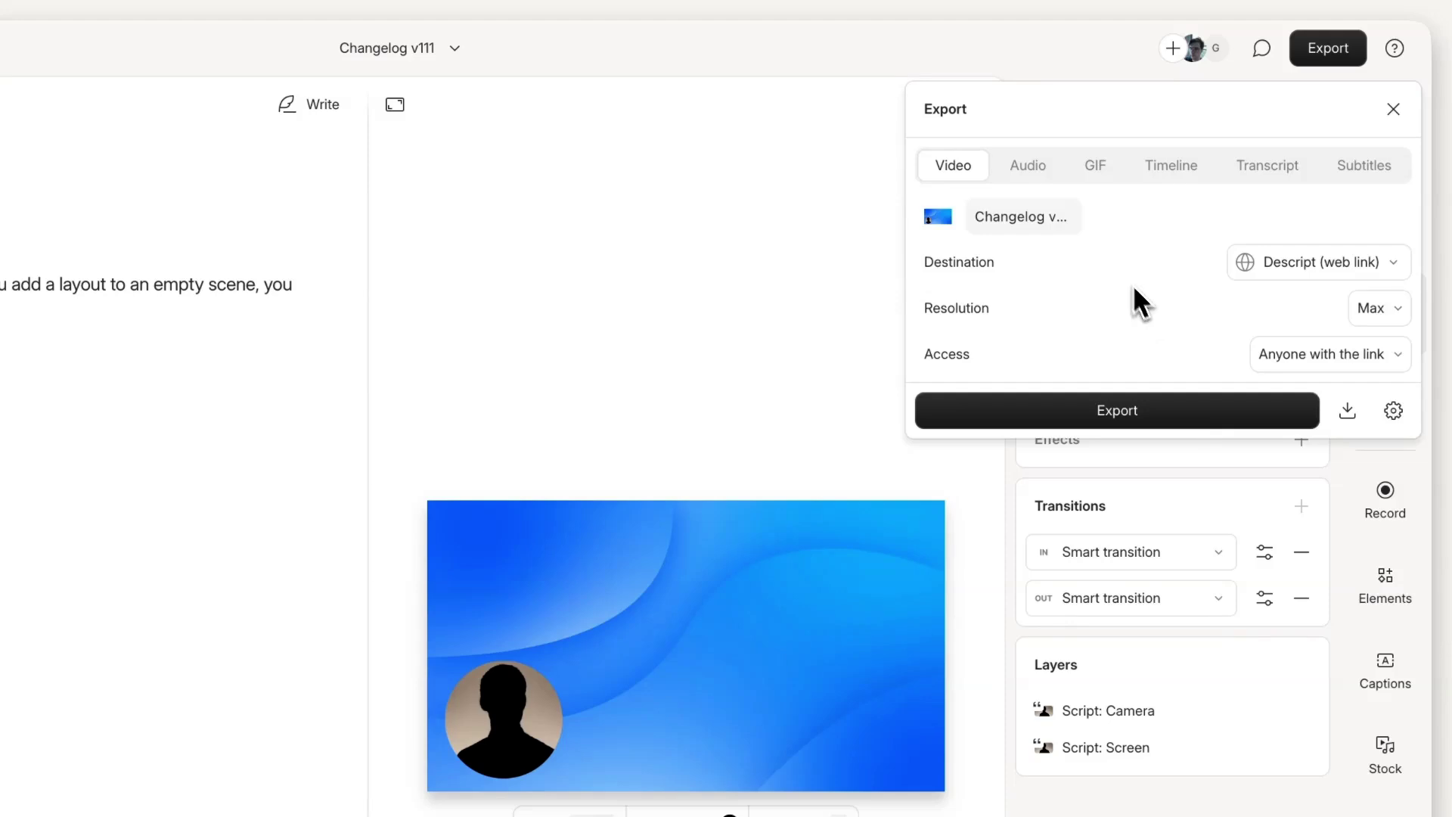
{"action": "left_click", "coordinate": [1041, 176]}
{"action": "key", "text": "Left"}
{"action": "key", "text": "Left"}
{"action": "left_click", "coordinate": [955, 165]}
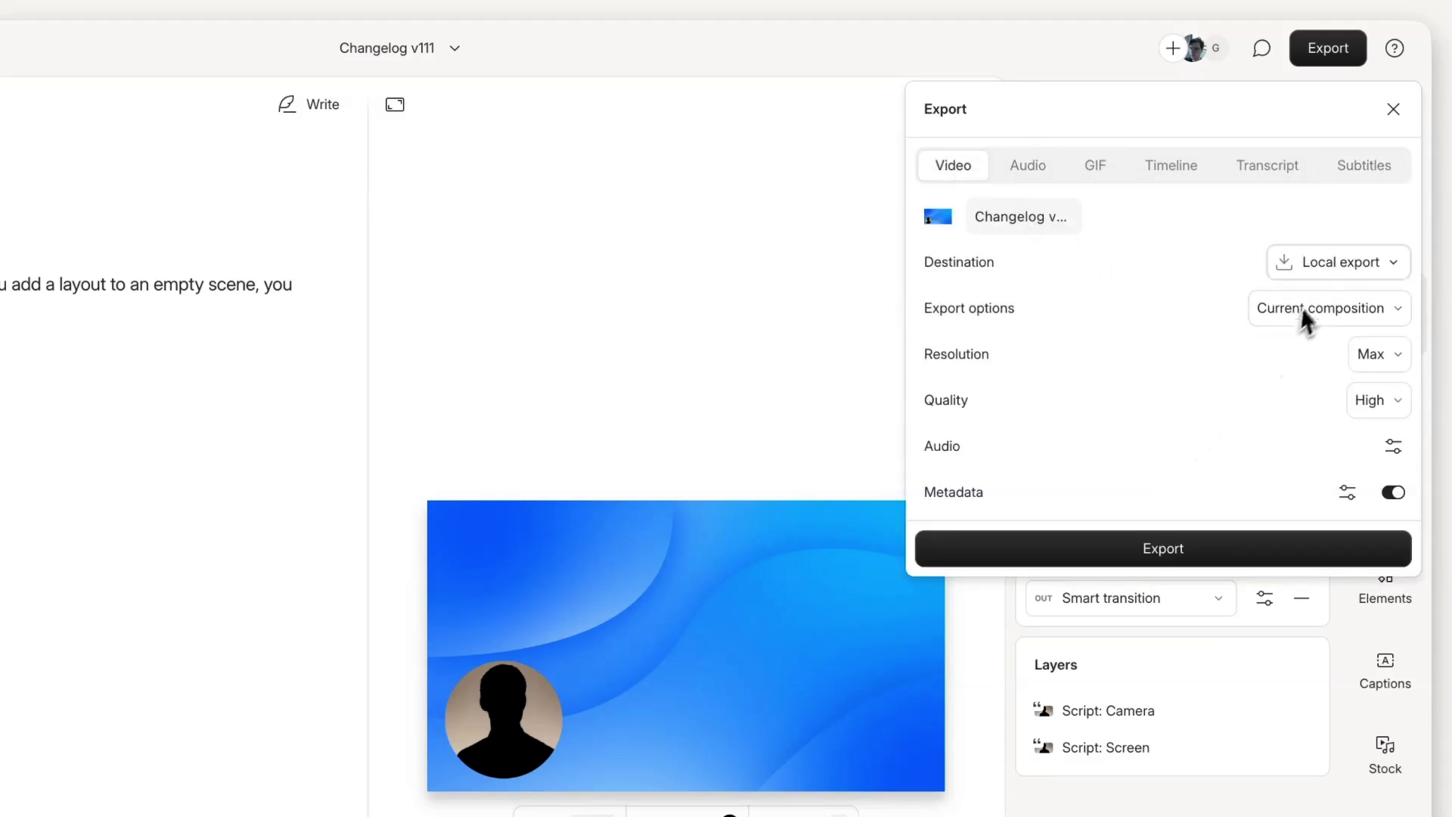
{"action": "left_click", "coordinate": [1332, 264]}
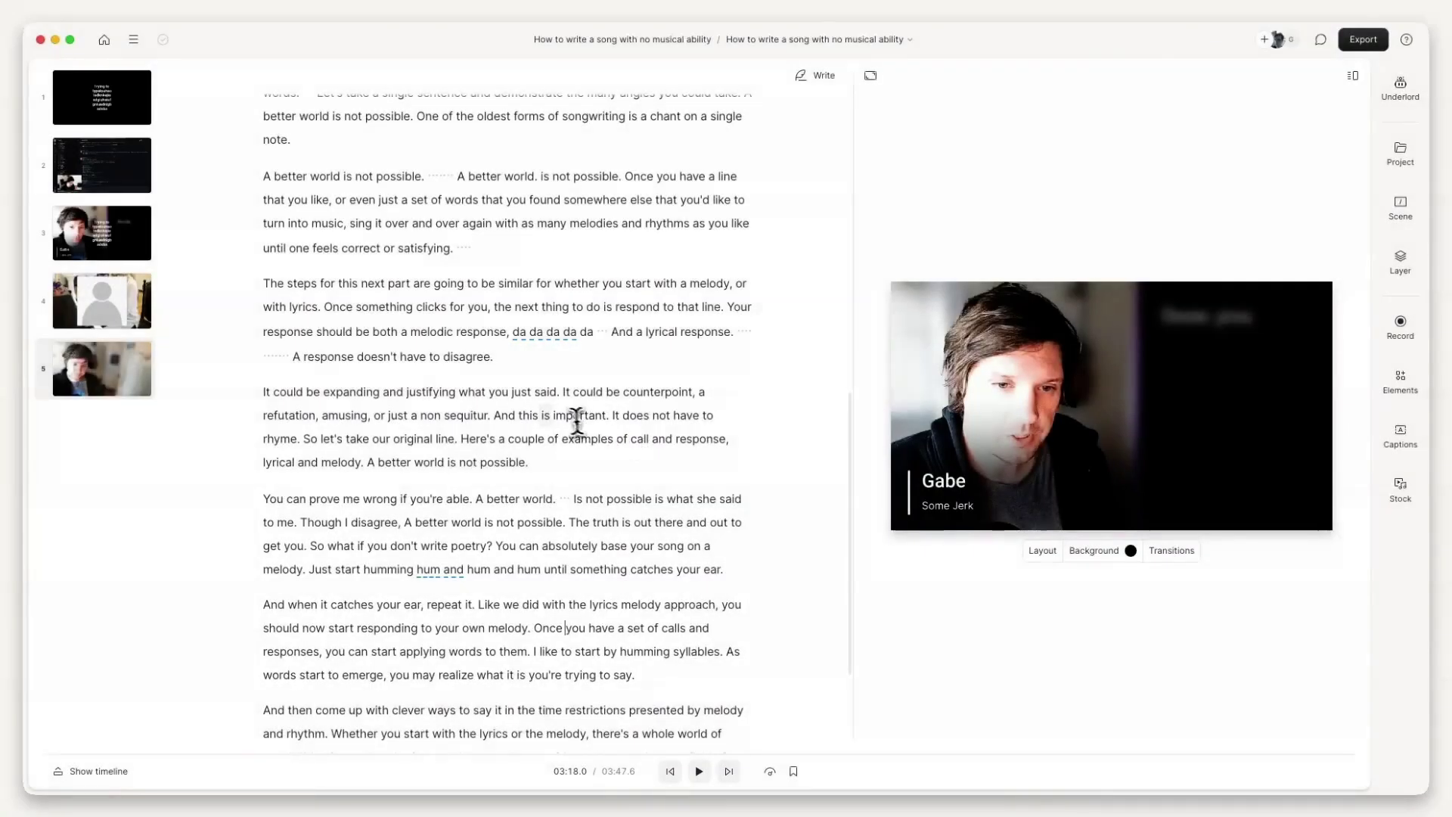
Jump to 'And this is' and re-transcribe the project's video recording from the Project panel
{"action": "left_click", "coordinate": [528, 415]}
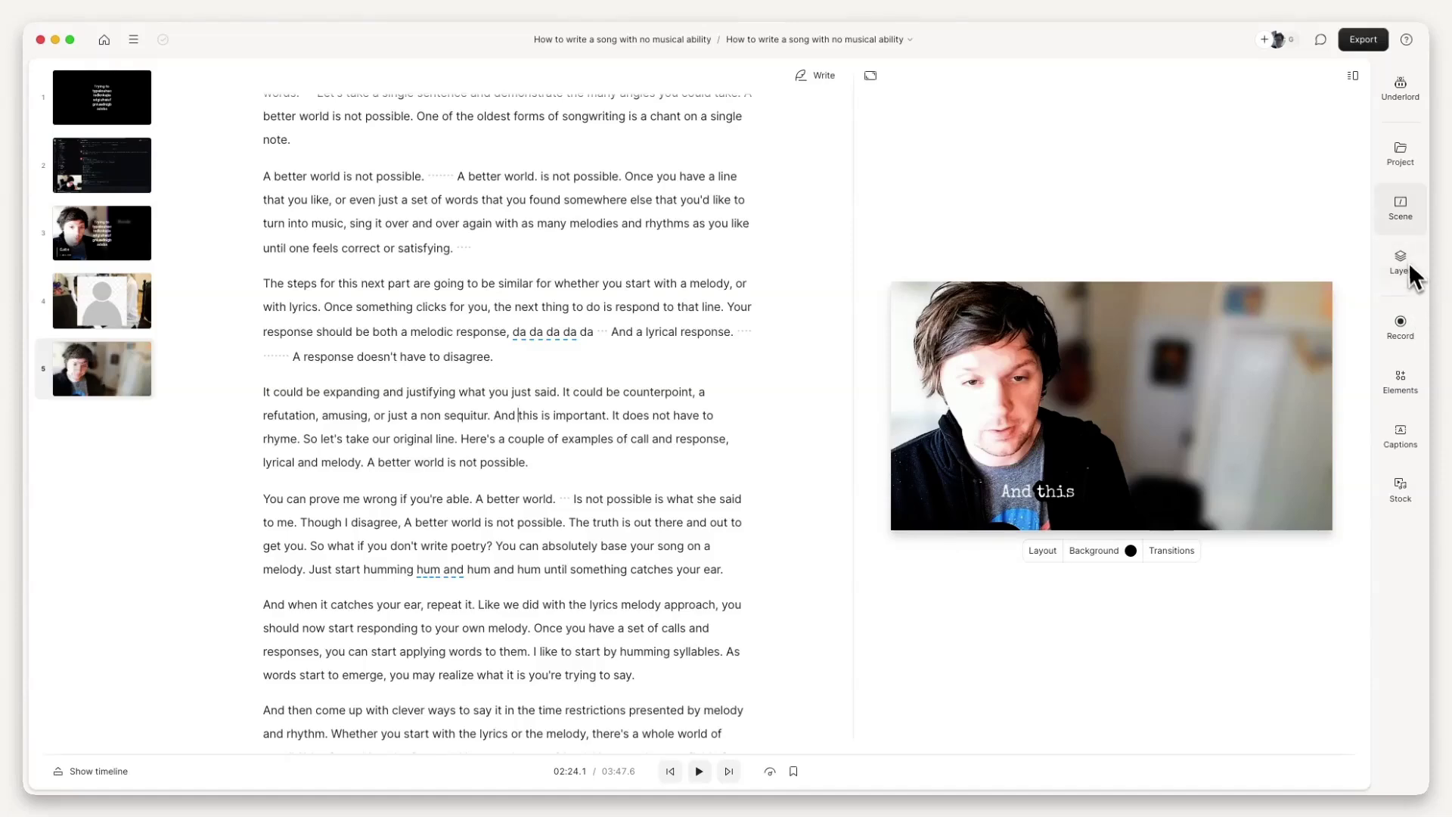
{"action": "left_click", "coordinate": [1399, 162]}
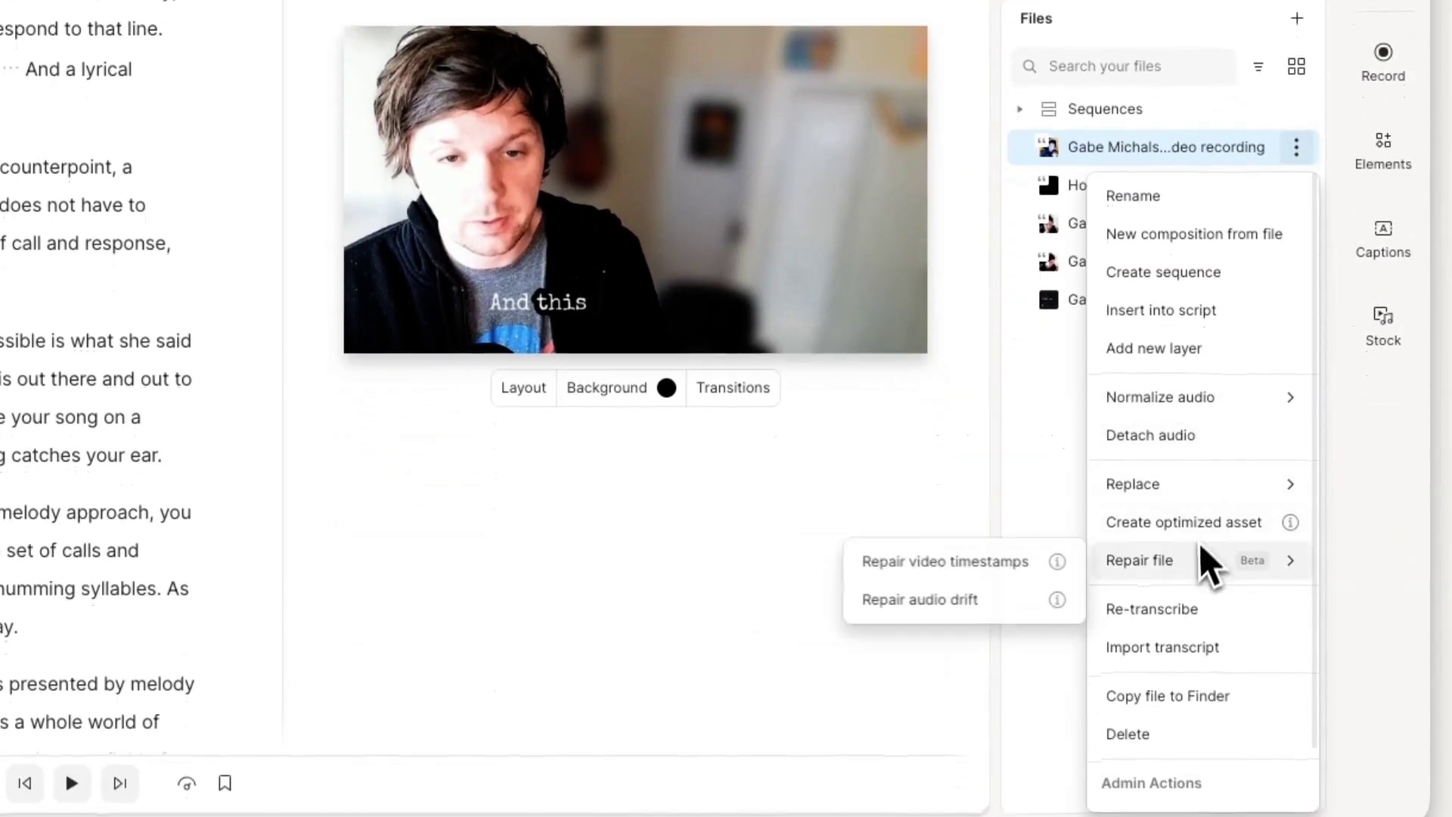
{"action": "left_click", "coordinate": [1179, 614]}
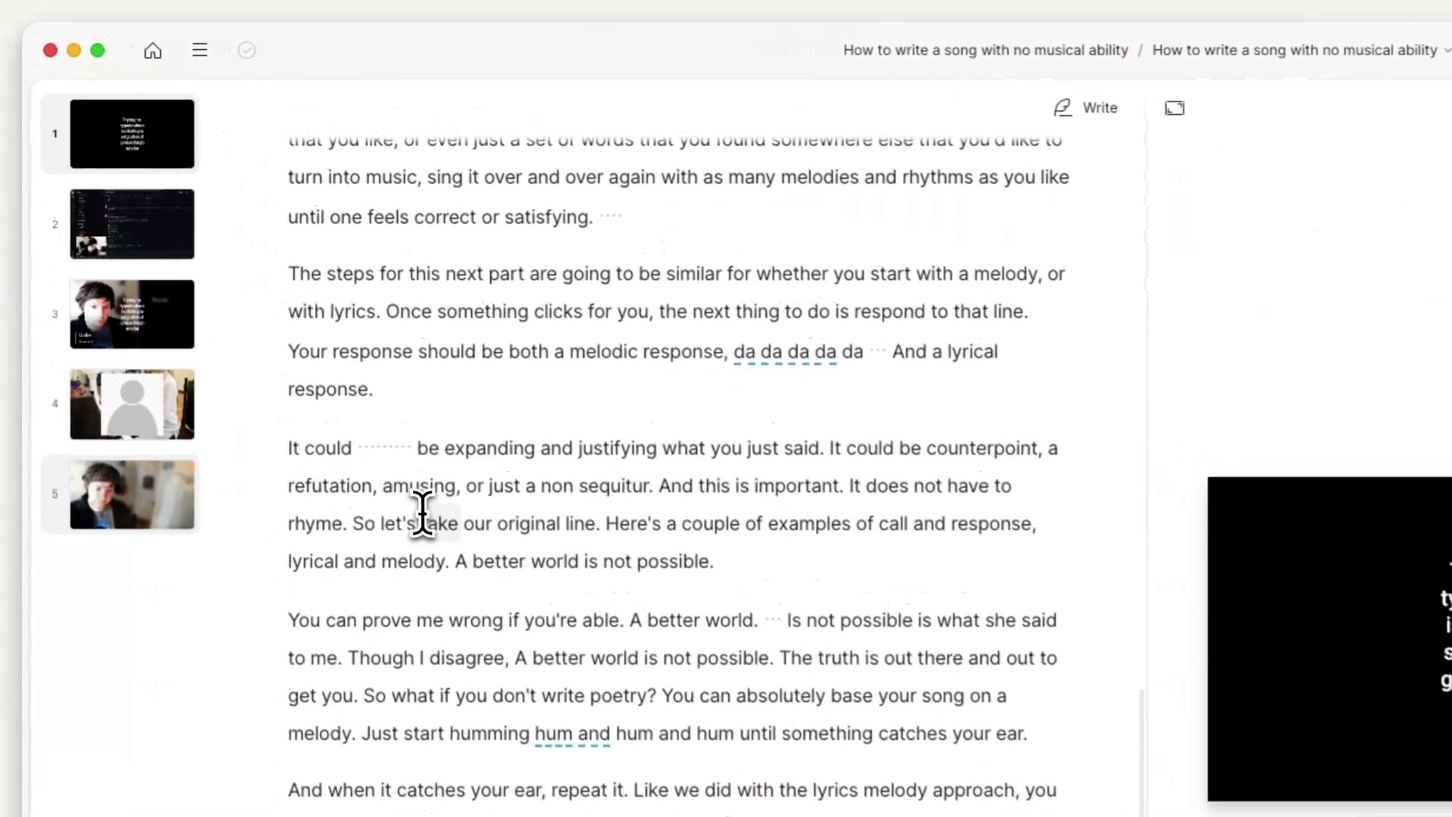
Select the pause after 'It could', then bring up Settings' Advanced options
{"action": "left_click", "coordinate": [369, 452]}
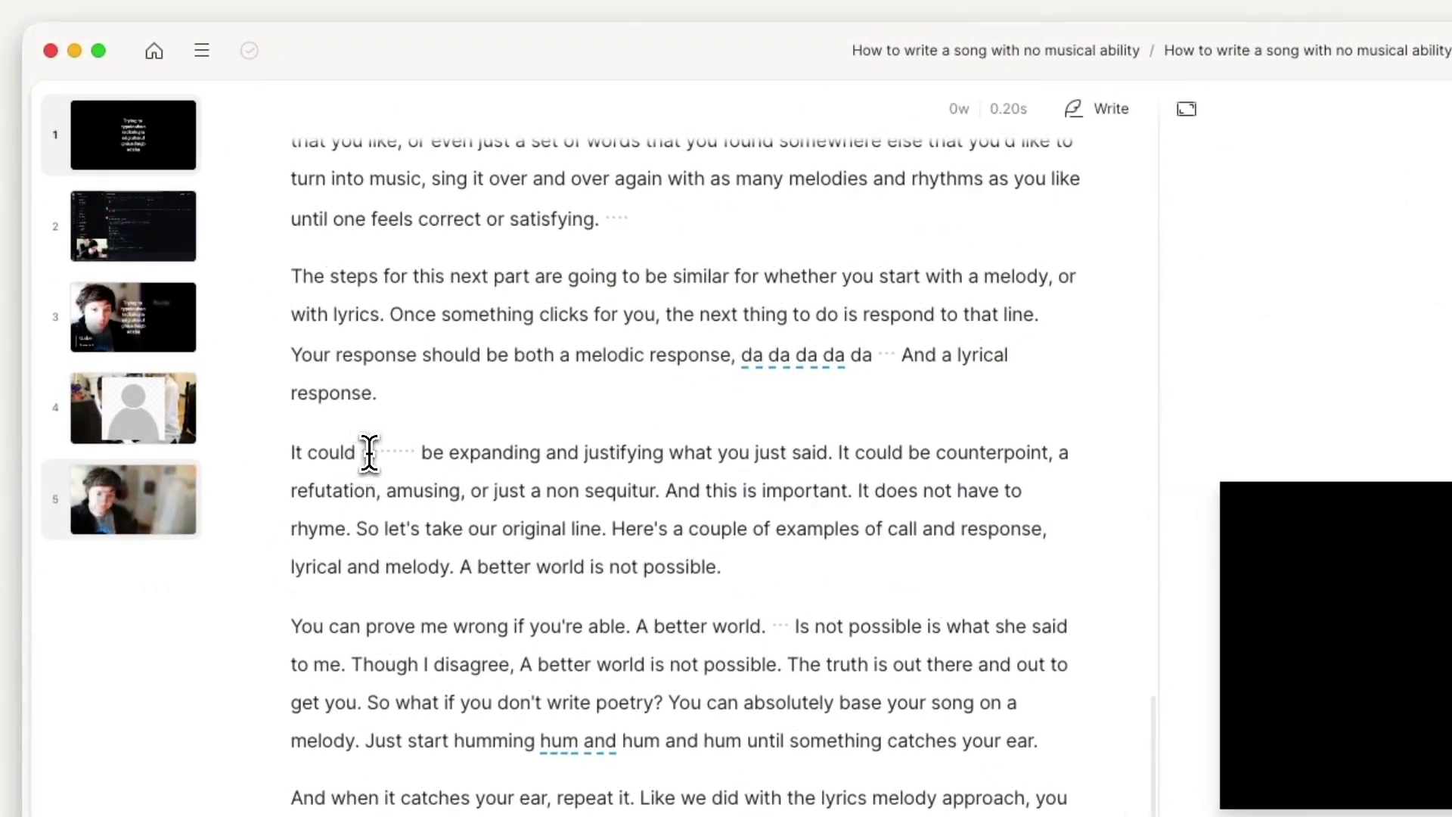
{"action": "left_click_drag", "start_coordinate": [386, 452], "coordinate": [420, 452]}
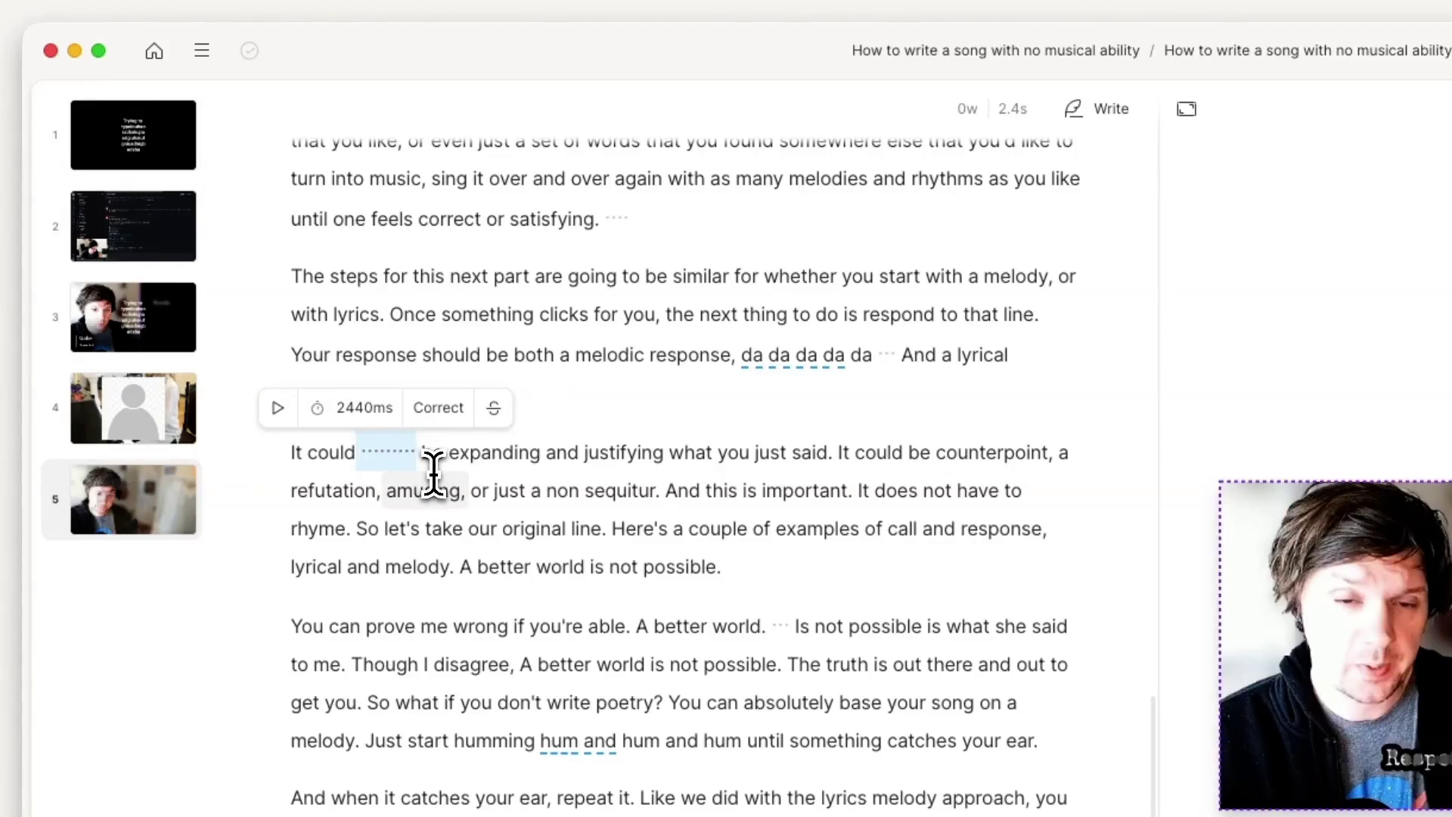
{"action": "left_click", "coordinate": [201, 50]}
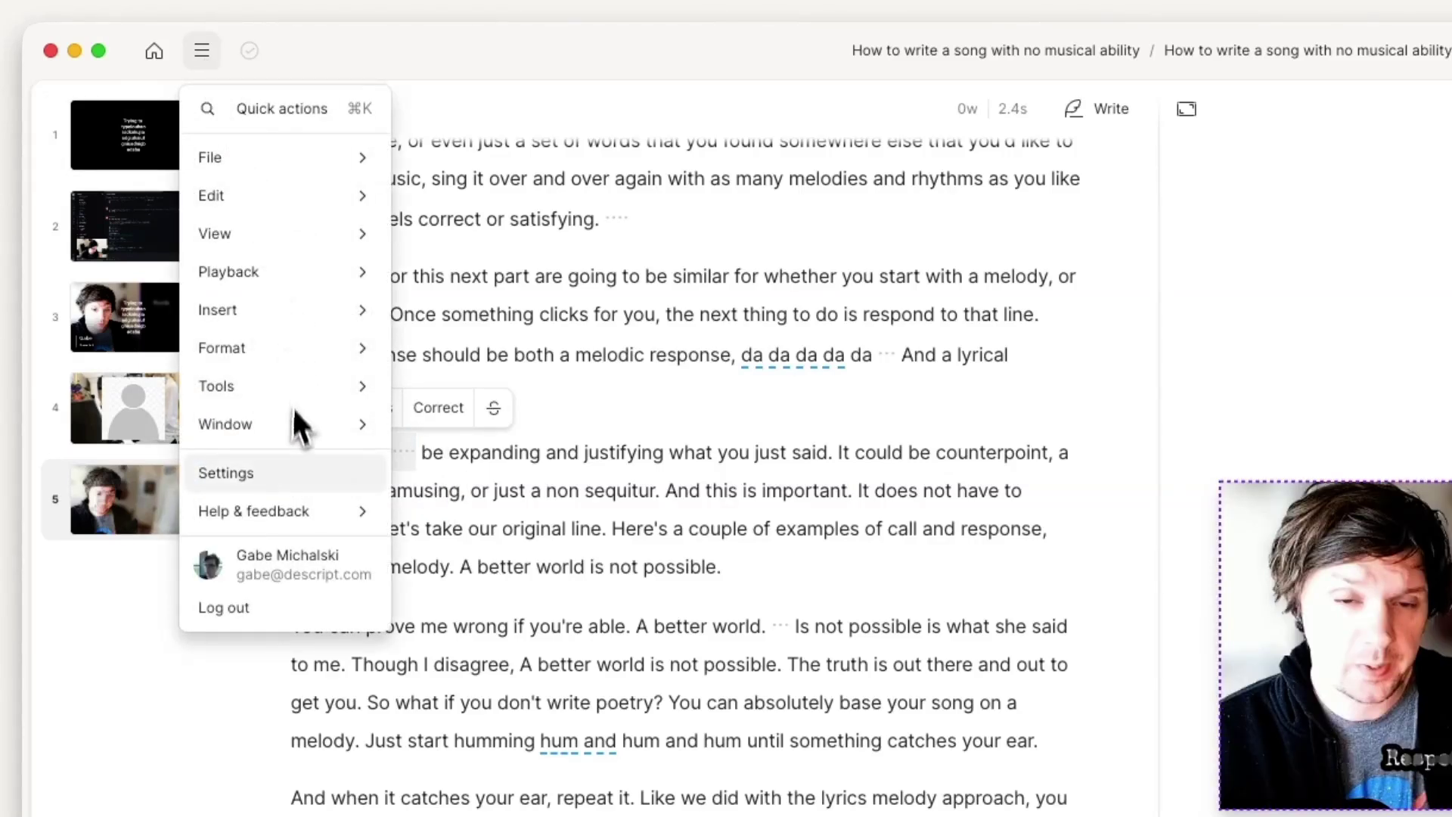
{"action": "left_click", "coordinate": [298, 470]}
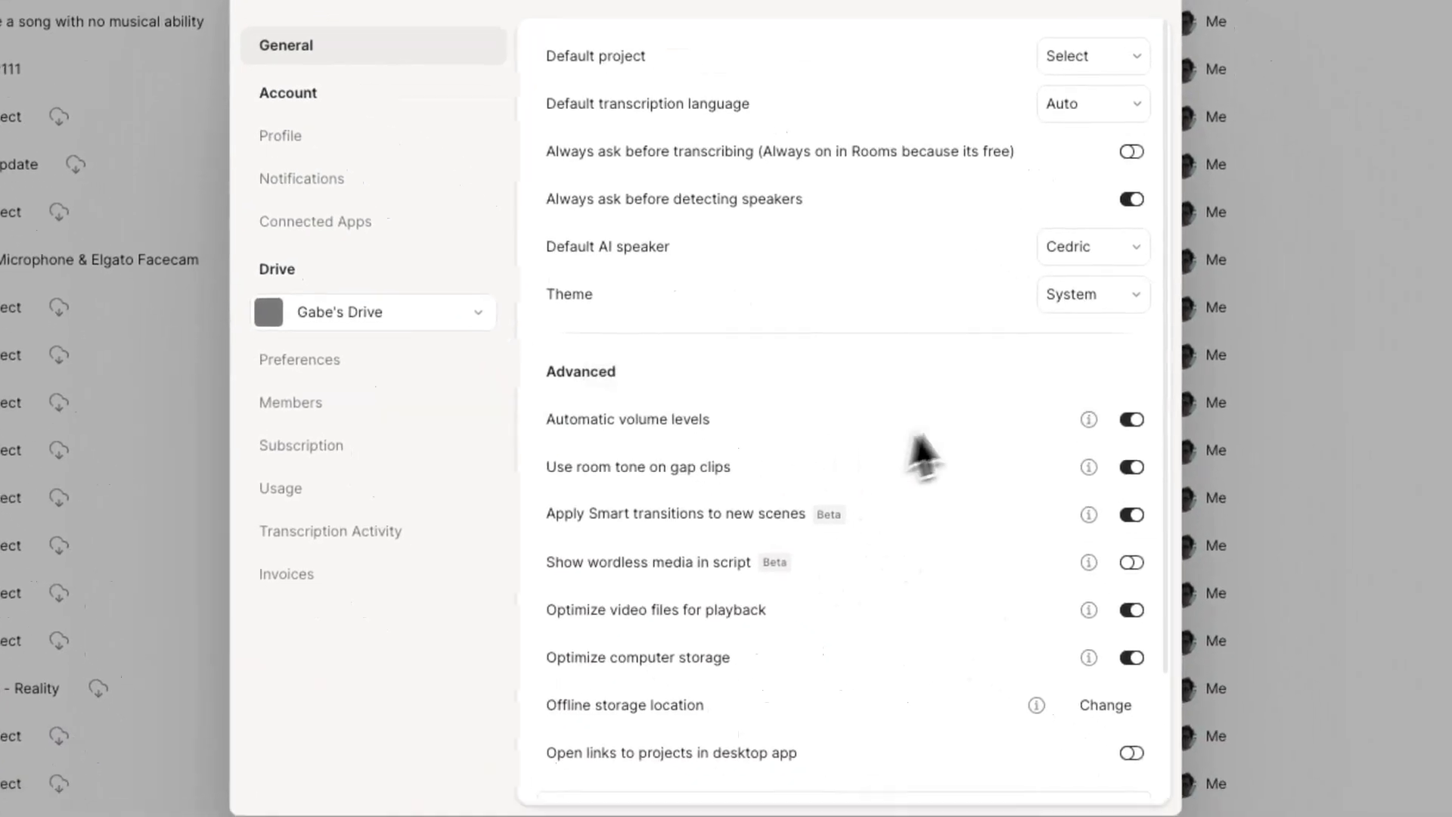
{"action": "scroll", "coordinate": [923, 454], "scroll_direction": "down", "scroll_amount": 2}
{"action": "mouse_move", "coordinate": [1090, 492]}
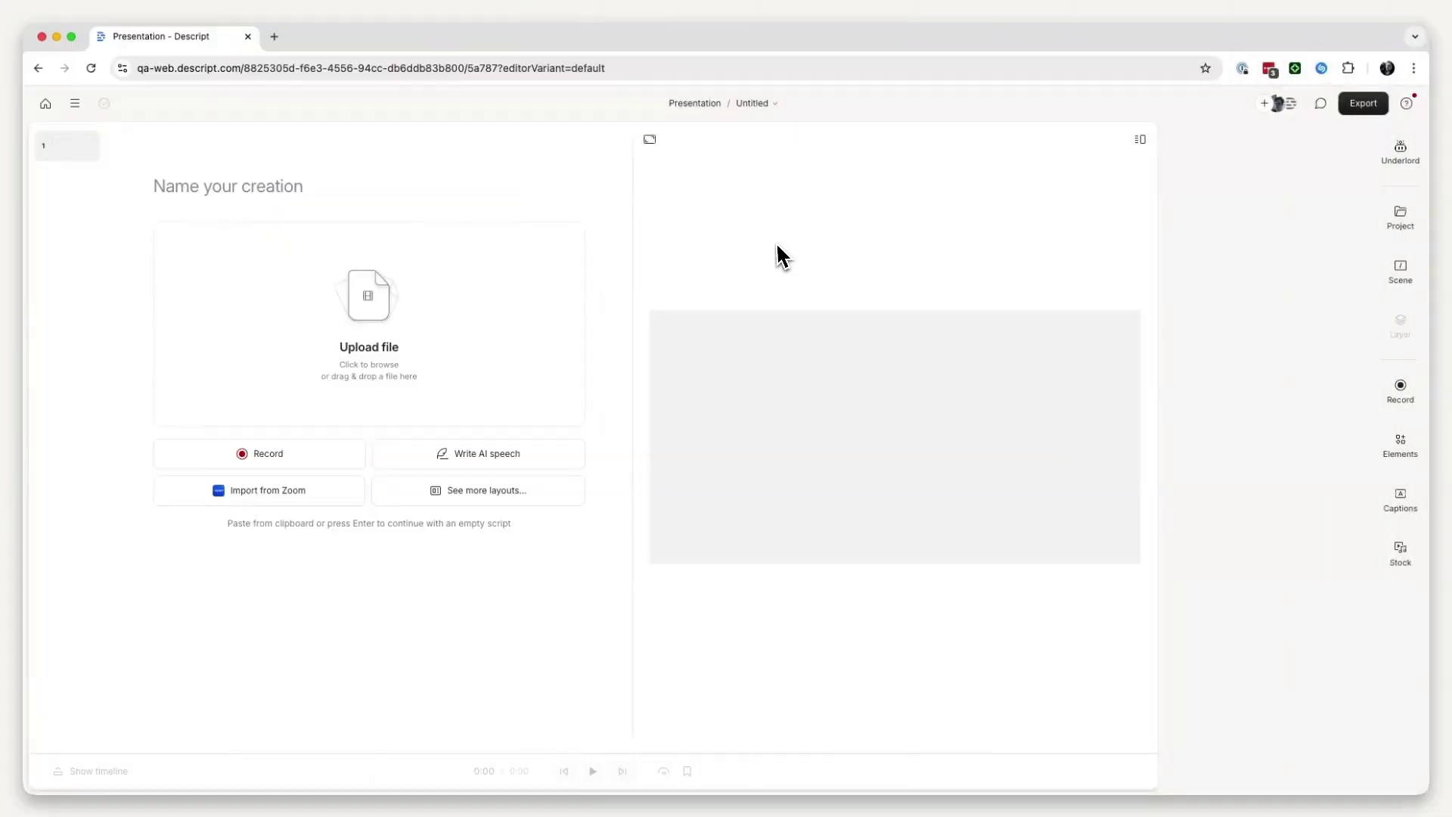
Allow camera and microphone access and start a webcam recording into the untitled script
{"action": "left_click", "coordinate": [355, 454]}
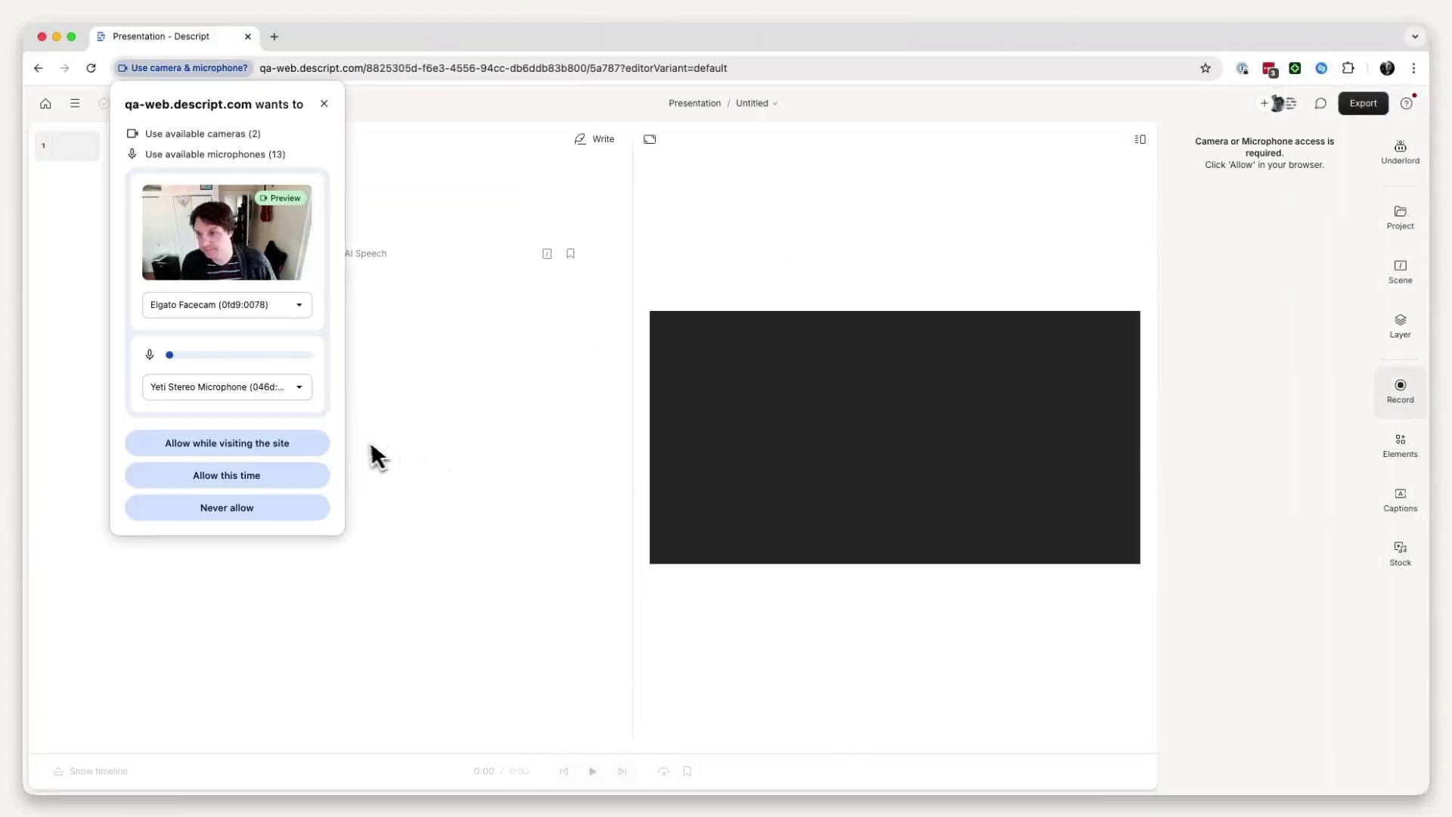
{"action": "left_click", "coordinate": [271, 446]}
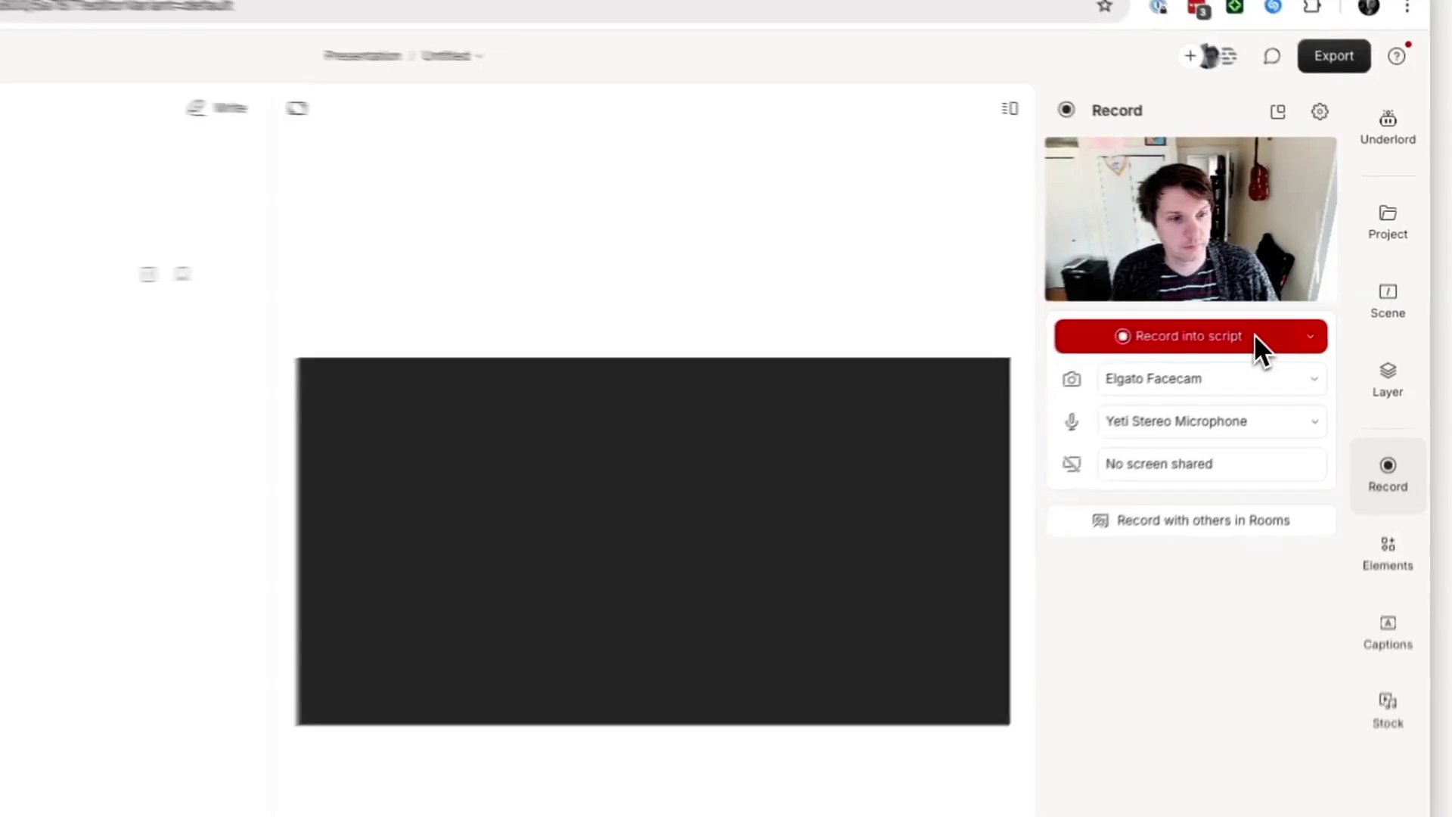
{"action": "left_click", "coordinate": [1310, 296]}
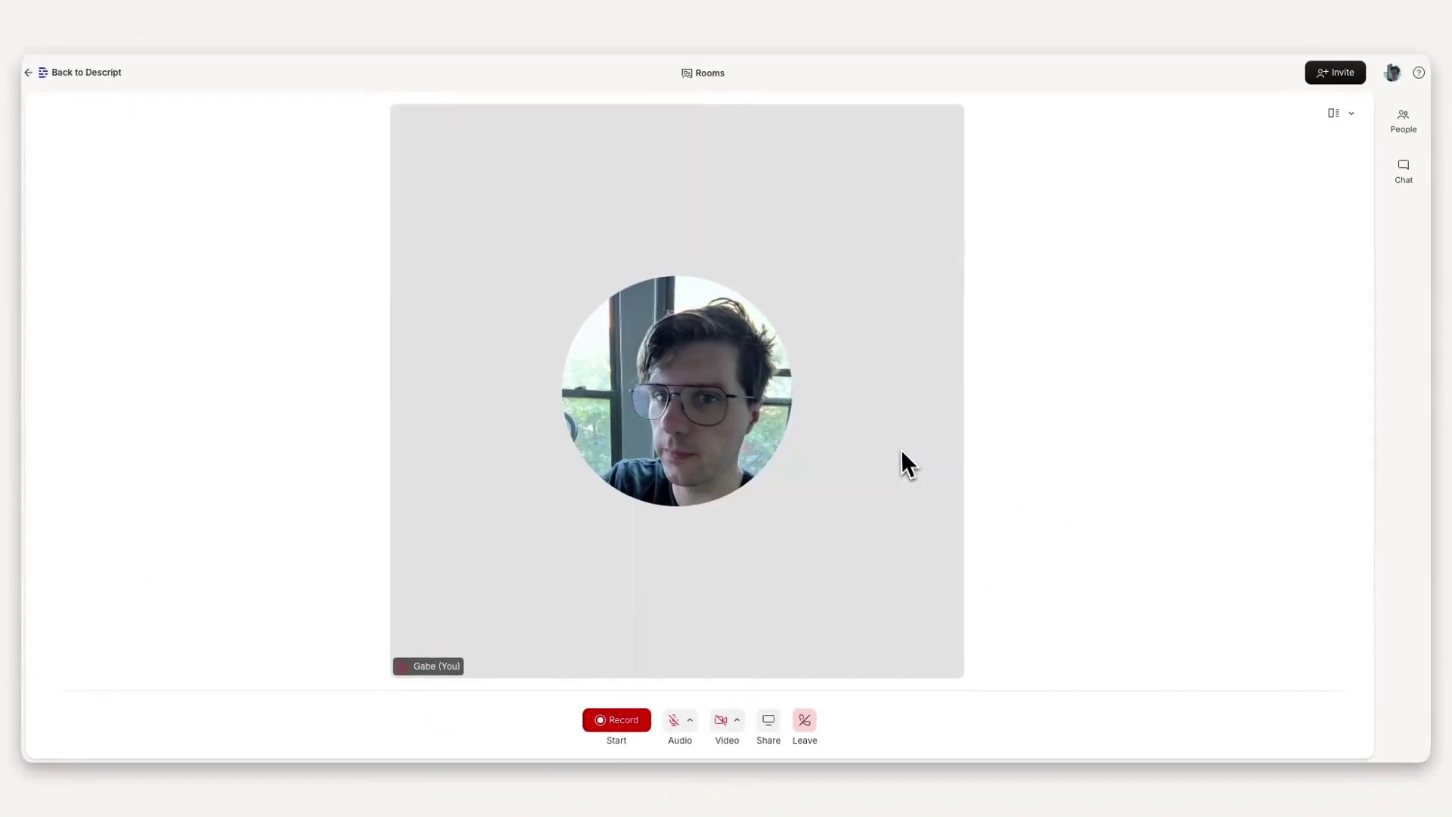
Turn on a camera for video and show the Rooms People panel listing host and guest
{"action": "left_click", "coordinate": [735, 720]}
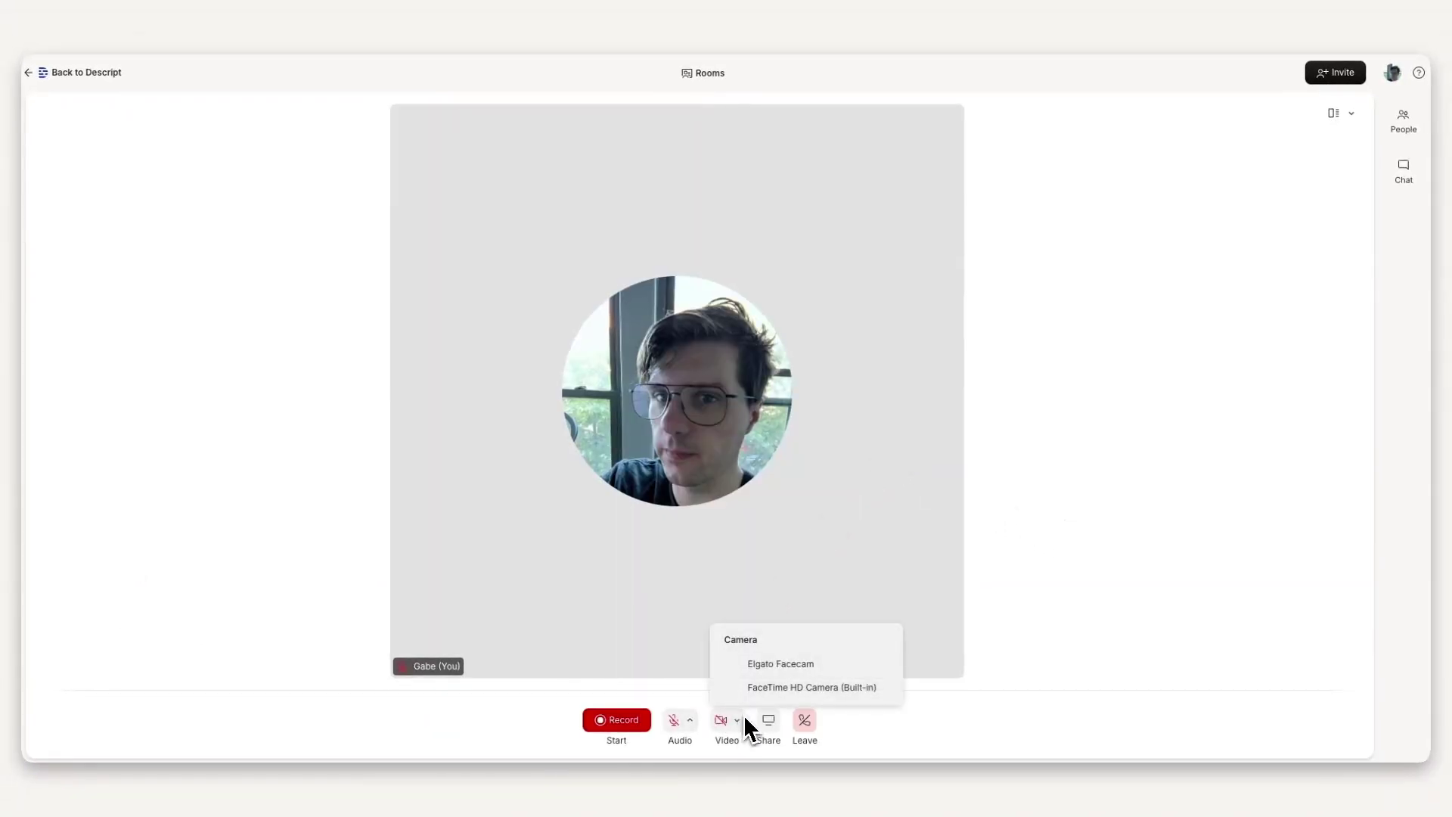
{"action": "left_click", "coordinate": [775, 684]}
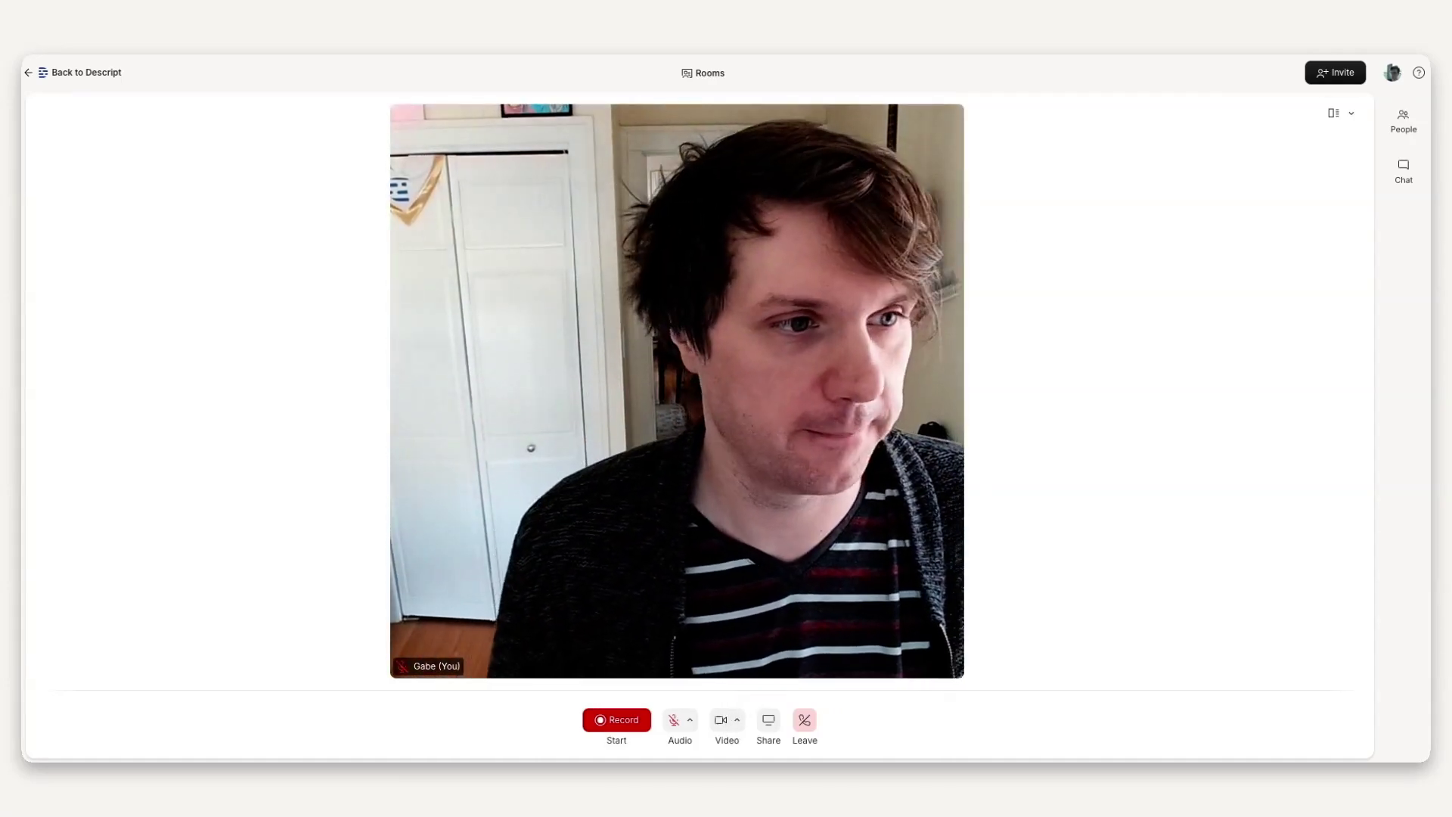
{"action": "left_click", "coordinate": [1426, 175]}
{"action": "left_click", "coordinate": [1418, 136]}
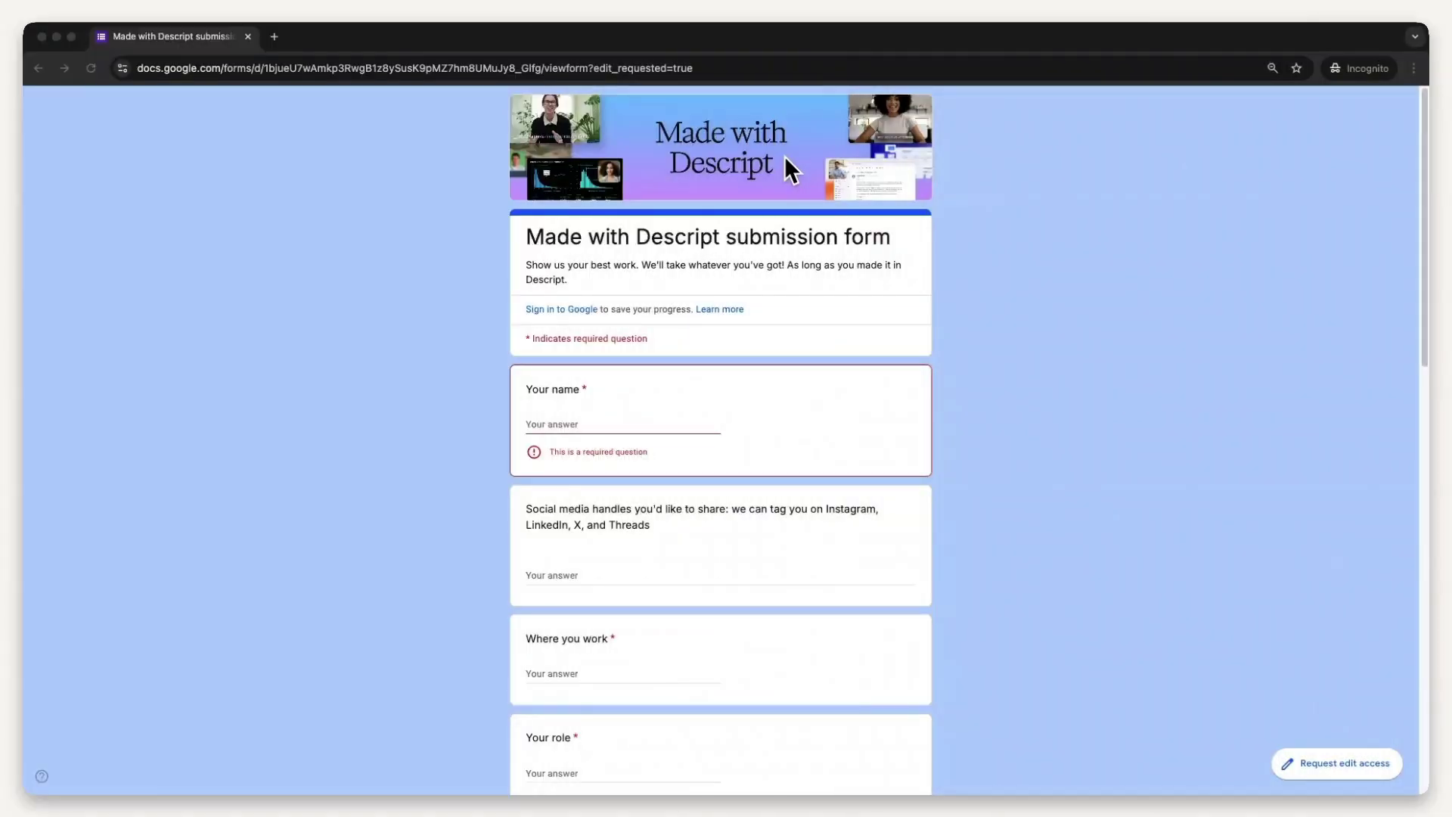
Fill in the form's name as 'The Descript', a social media handle and the workplace, then reach the role question
{"action": "left_click", "coordinate": [784, 156]}
{"action": "scroll", "coordinate": [785, 154], "scroll_direction": "down", "scroll_amount": 2}
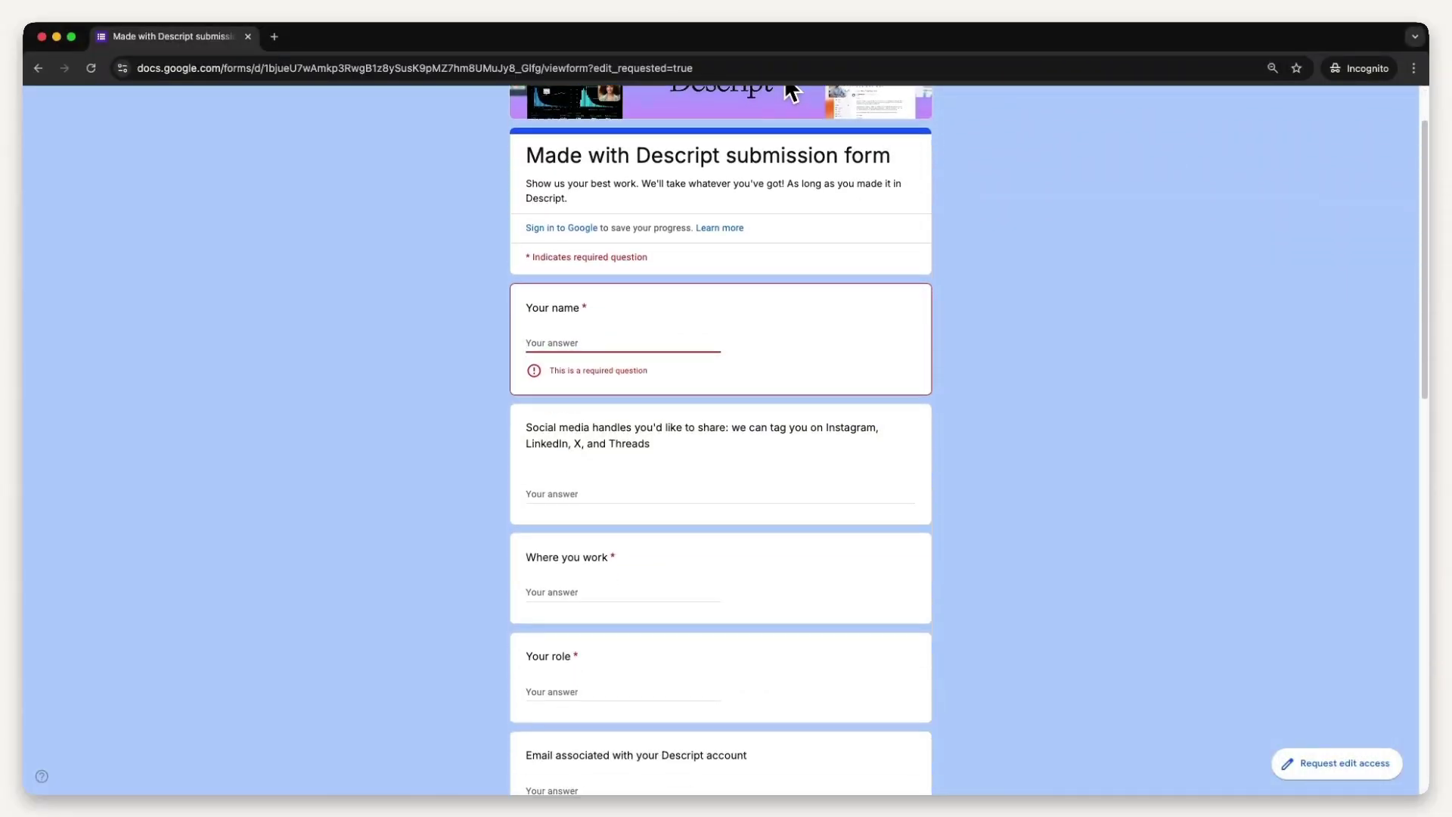
{"action": "type", "text": "The Descri"}
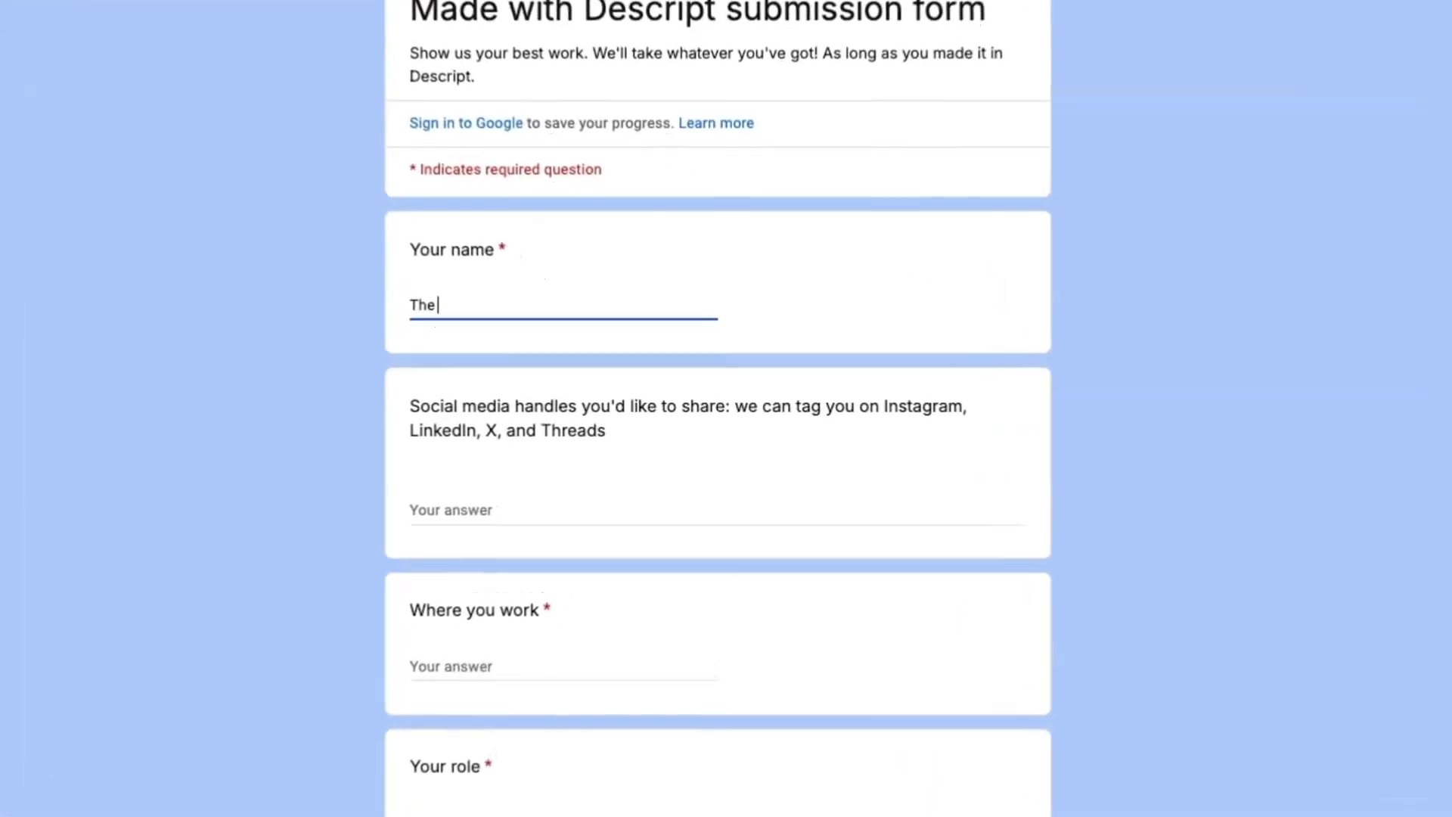
{"action": "type", "text": "pt Changelog"}
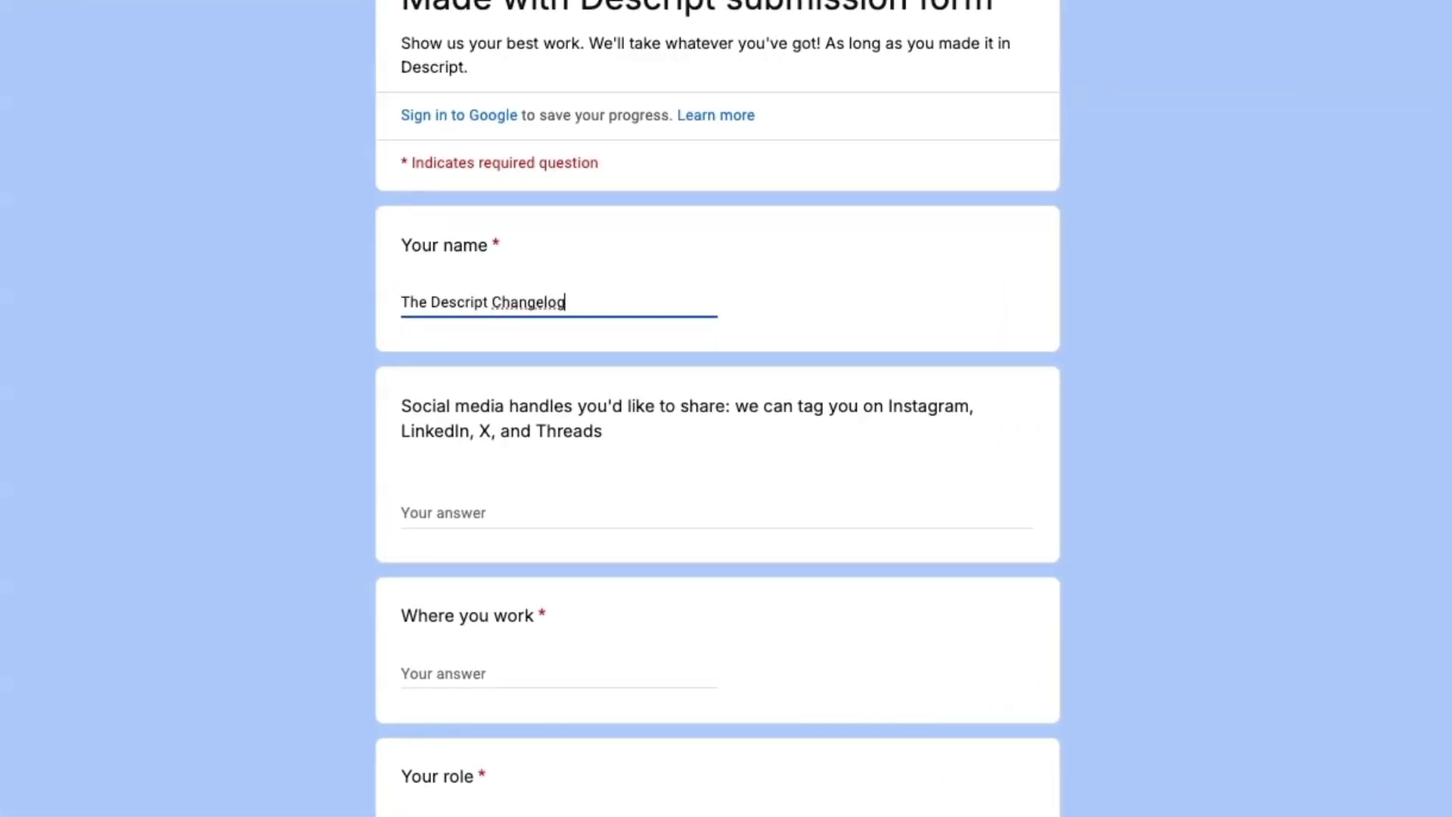
{"action": "left_click", "coordinate": [717, 514]}
{"action": "type", "text": "@changelog probably"}
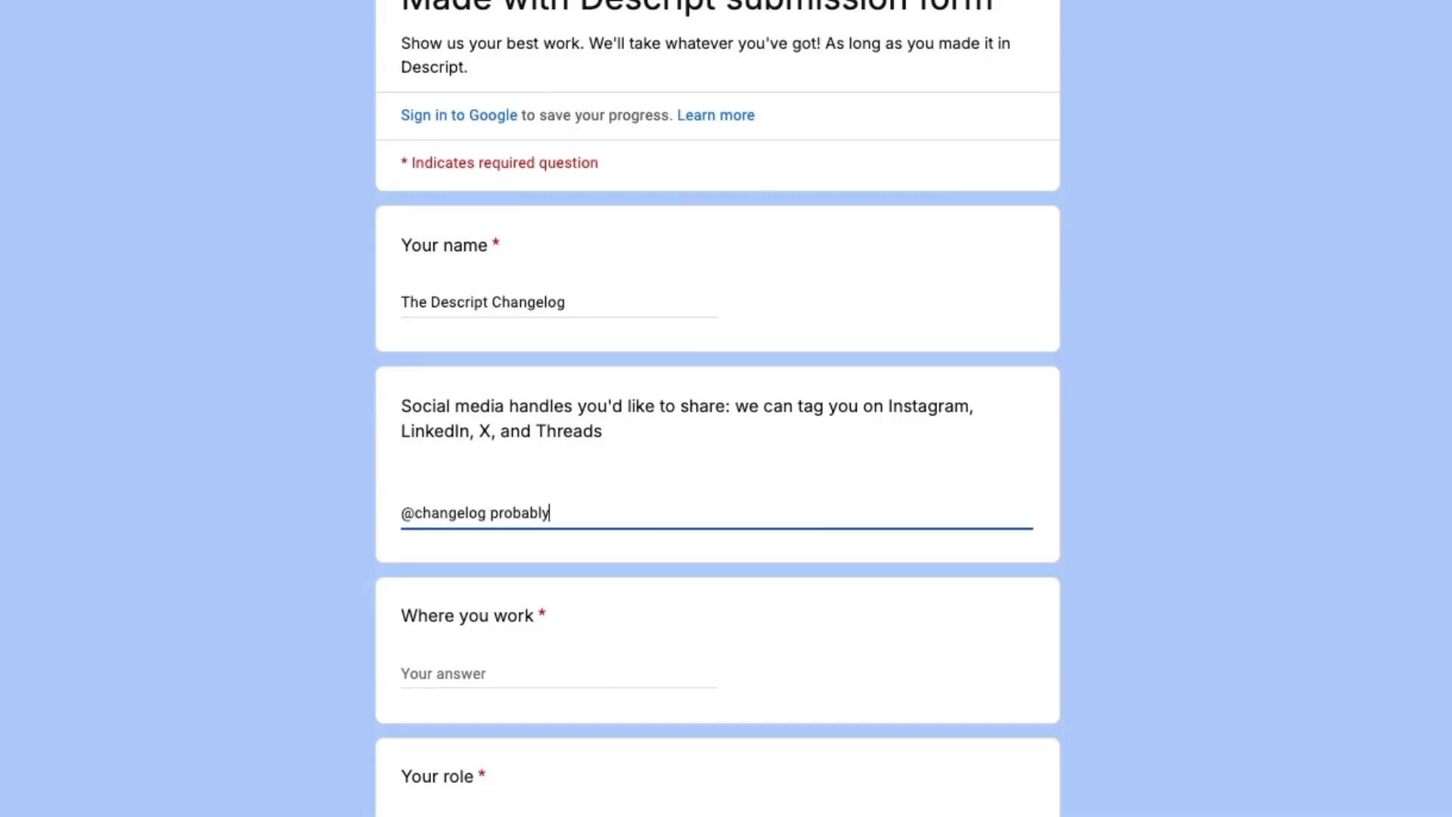
{"action": "left_click", "coordinate": [454, 674]}
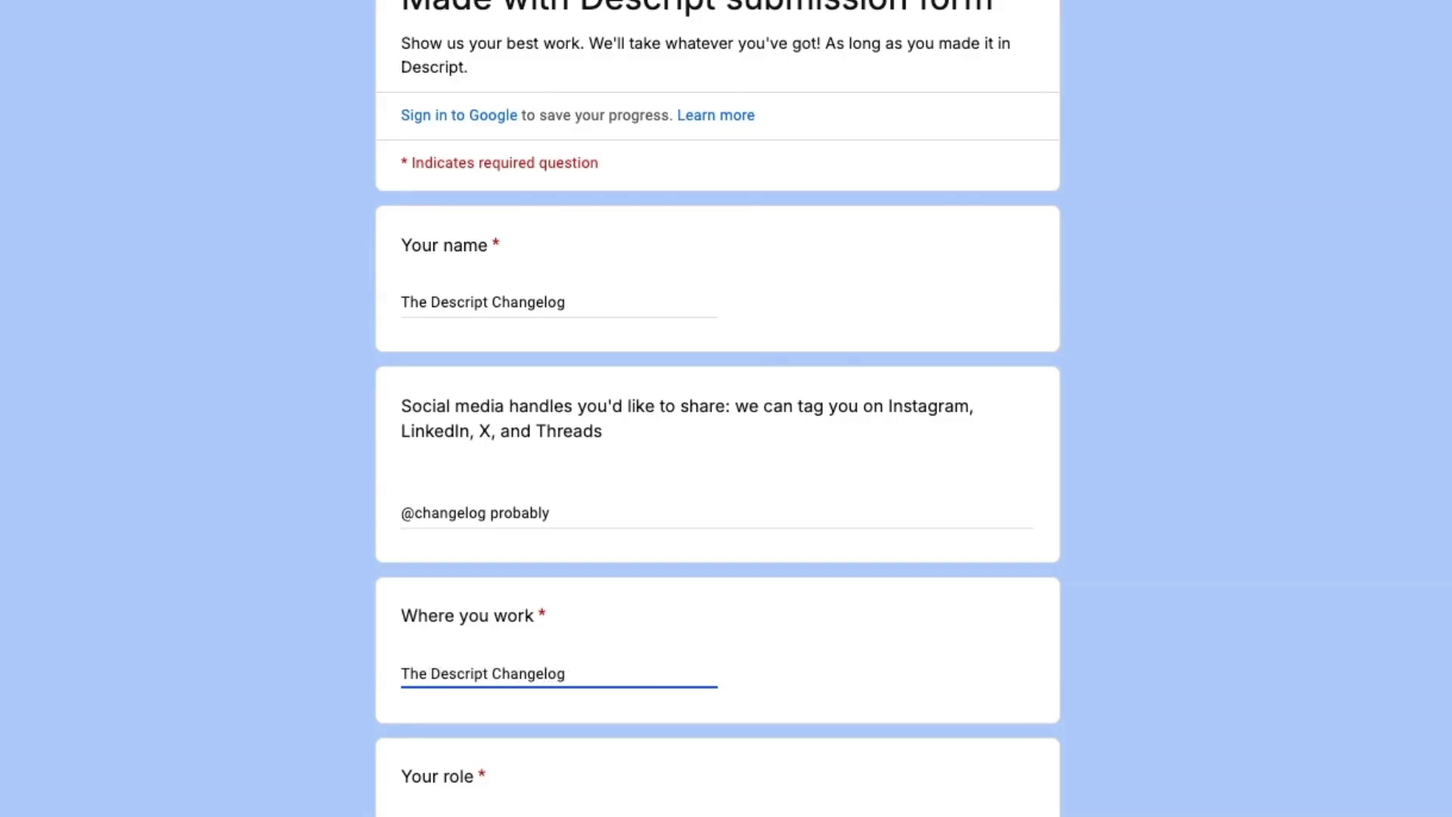
{"action": "scroll", "coordinate": [719, 408], "scroll_direction": "down", "scroll_amount": 2}
{"action": "key", "text": "Tab"}
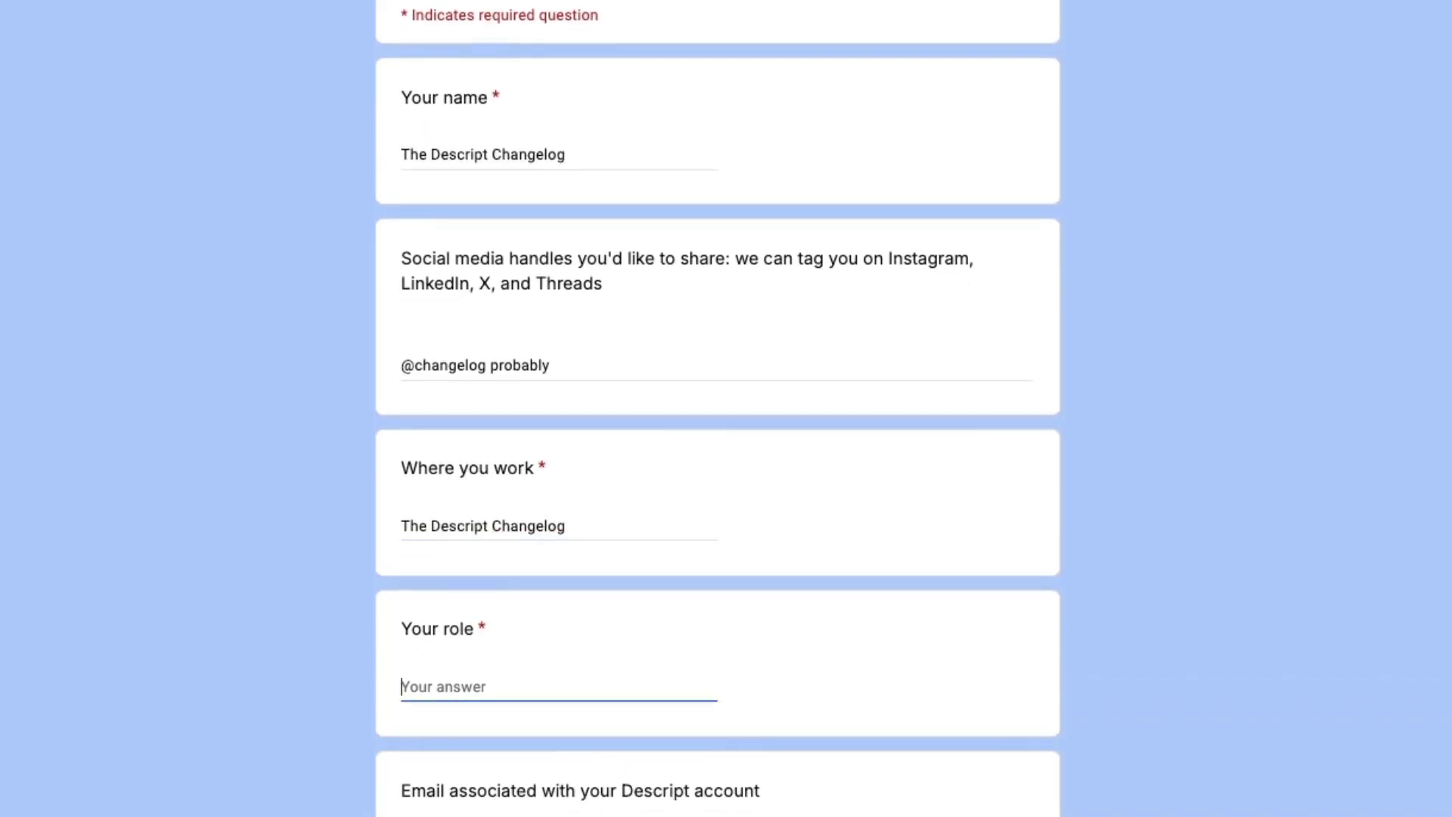